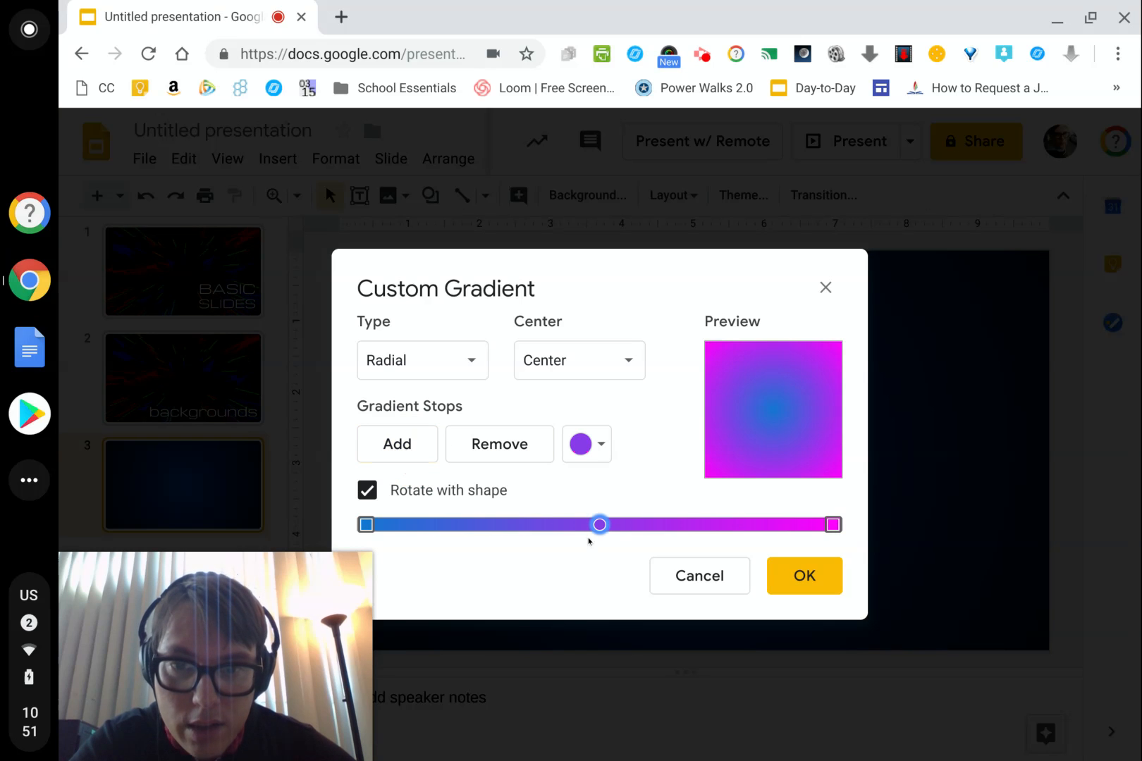
# - Add two more gradient stops and space the three inner stops evenly between the blue and magenta ends
pyautogui.moveTo(600, 525); pyautogui.dragTo(464, 525)
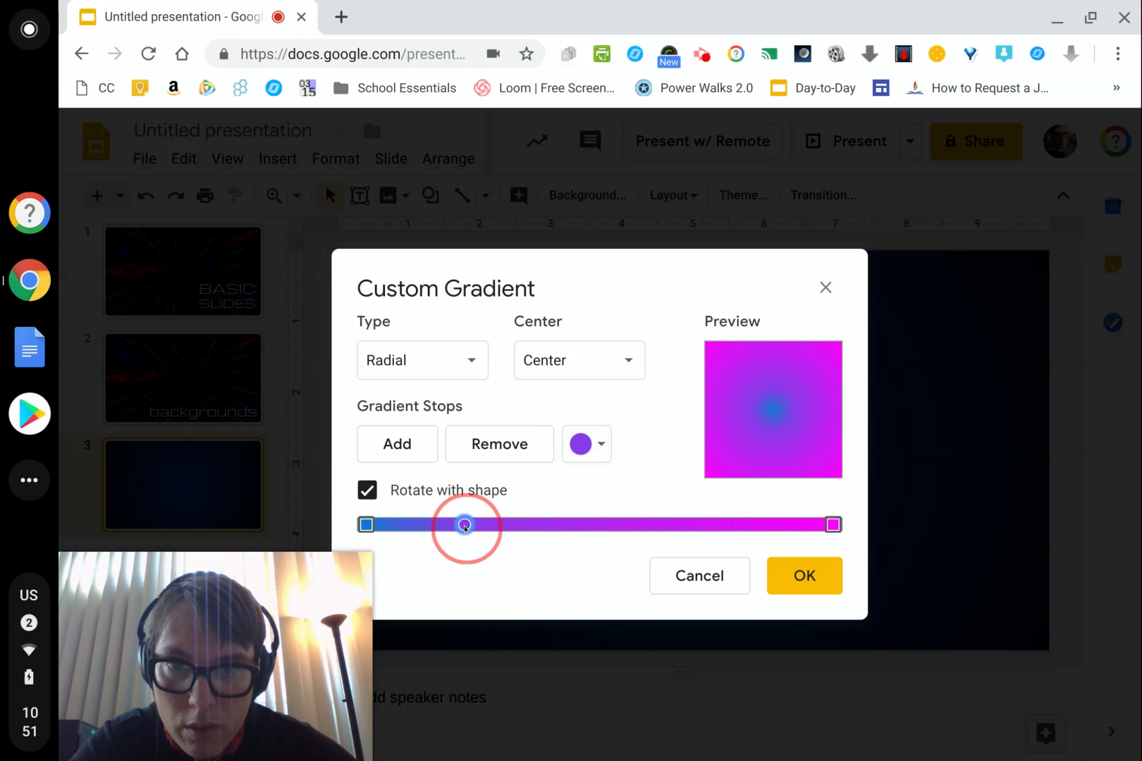
pyautogui.click(397, 432)
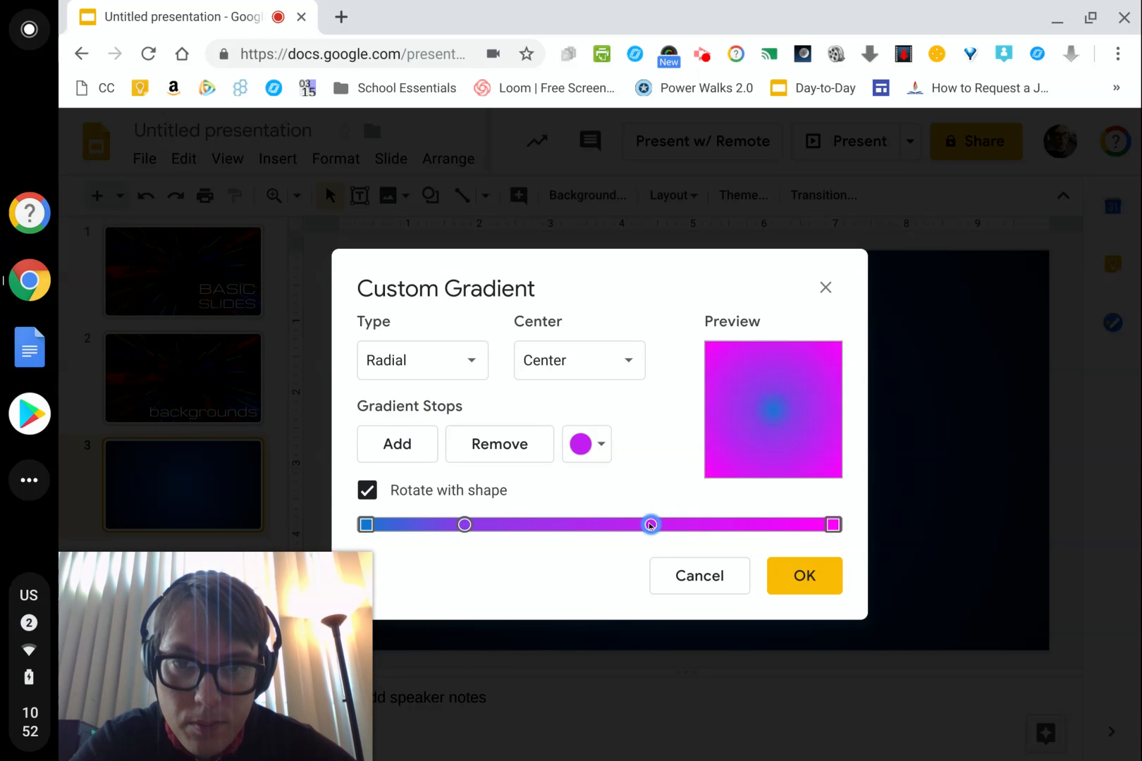
pyautogui.moveTo(650, 525); pyautogui.dragTo(614, 525)
pyautogui.click(394, 444)
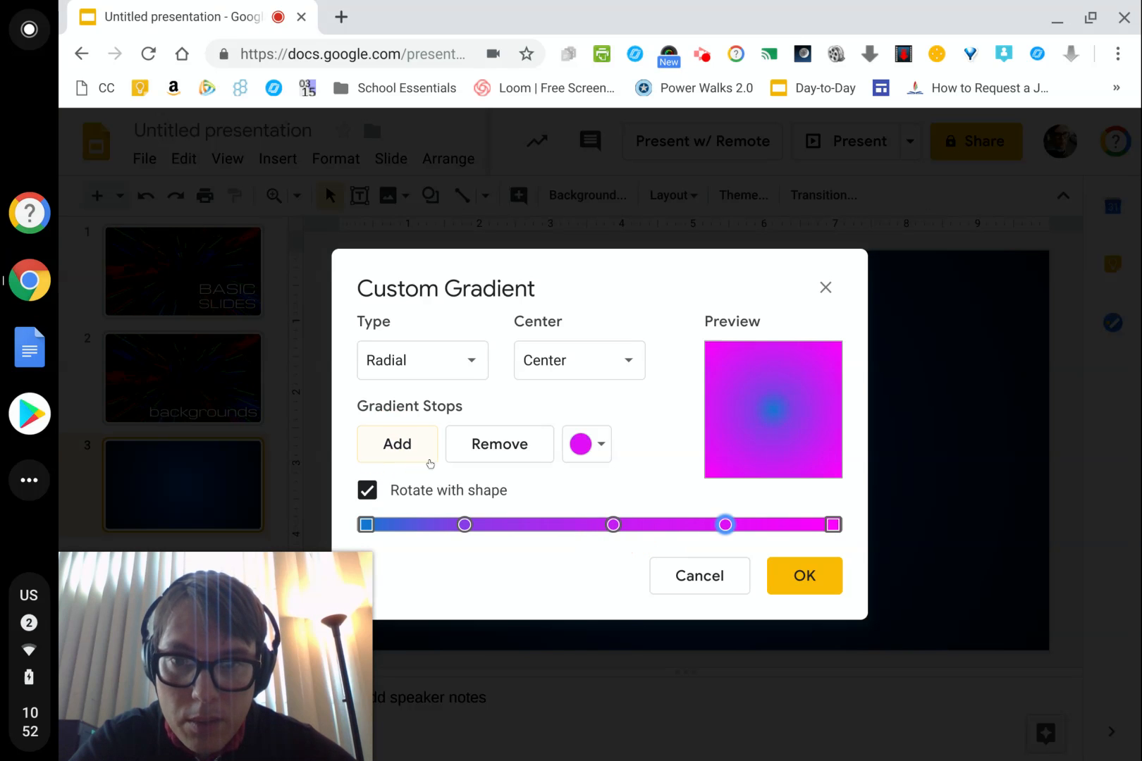
pyautogui.moveTo(726, 525); pyautogui.dragTo(735, 525)
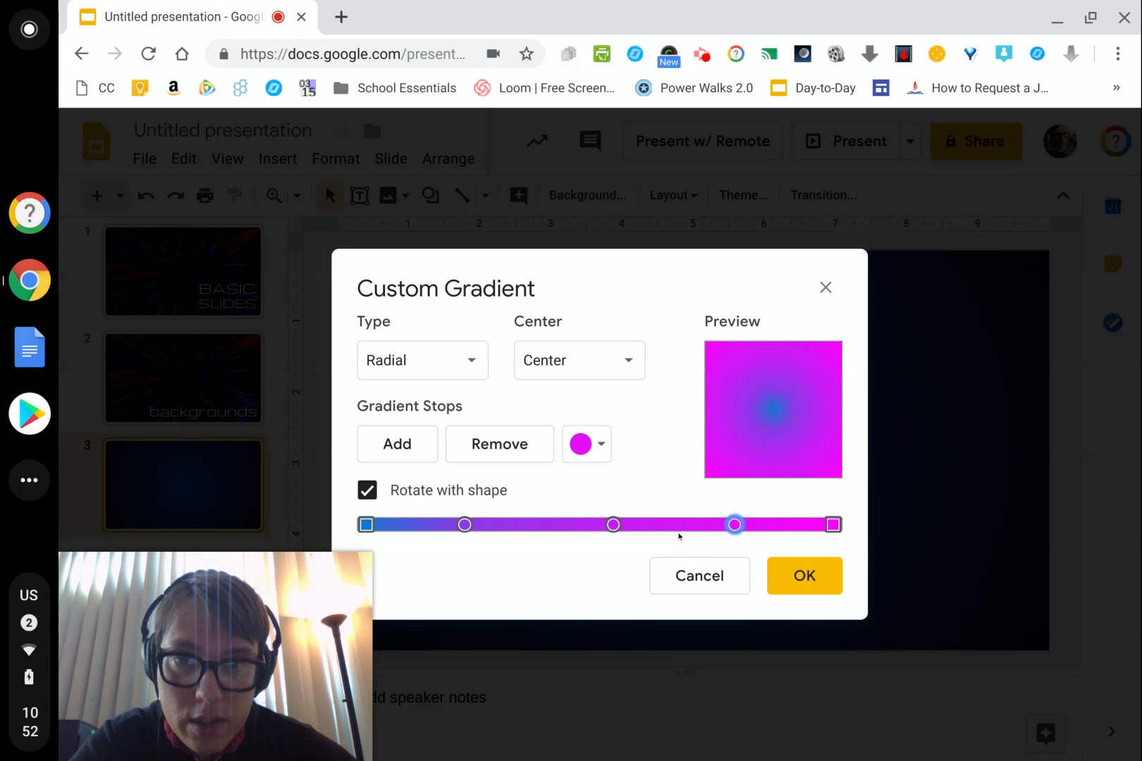
pyautogui.moveTo(617, 524); pyautogui.dragTo(600, 524)
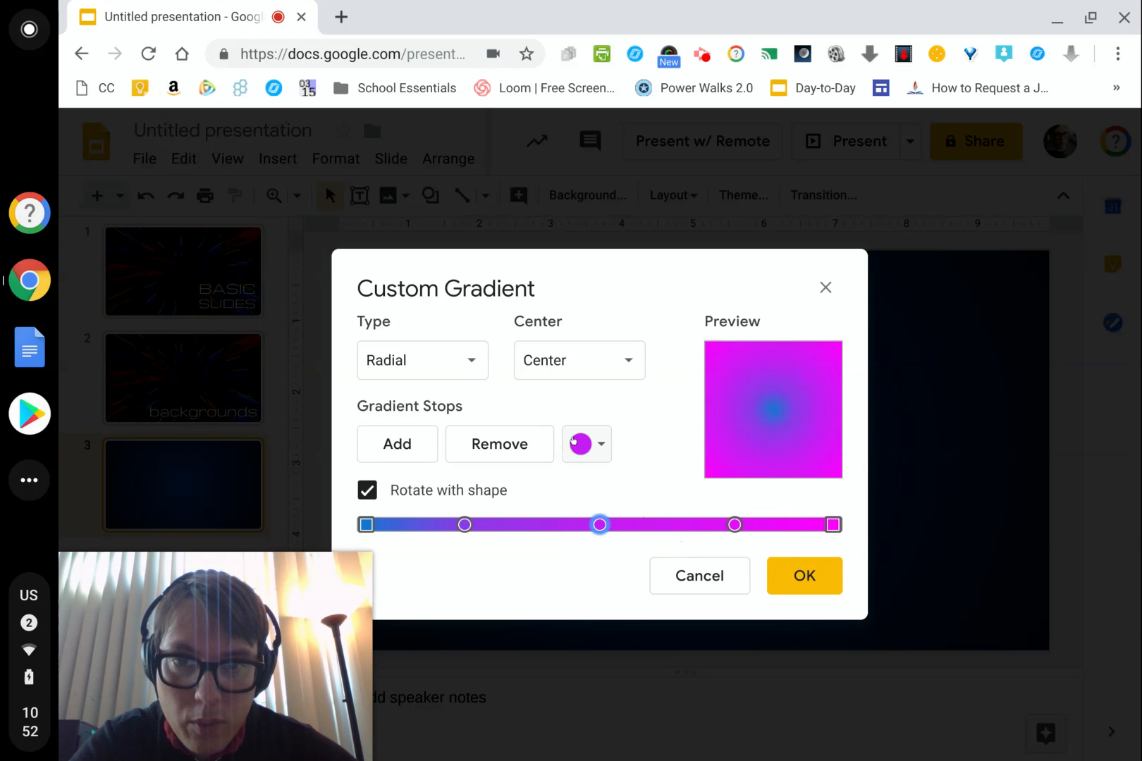
# - Color the middle gradient stop green and the one before magenta purple, and move both purple stops closer to the green one
pyautogui.click(581, 446)
pyautogui.click(658, 544)
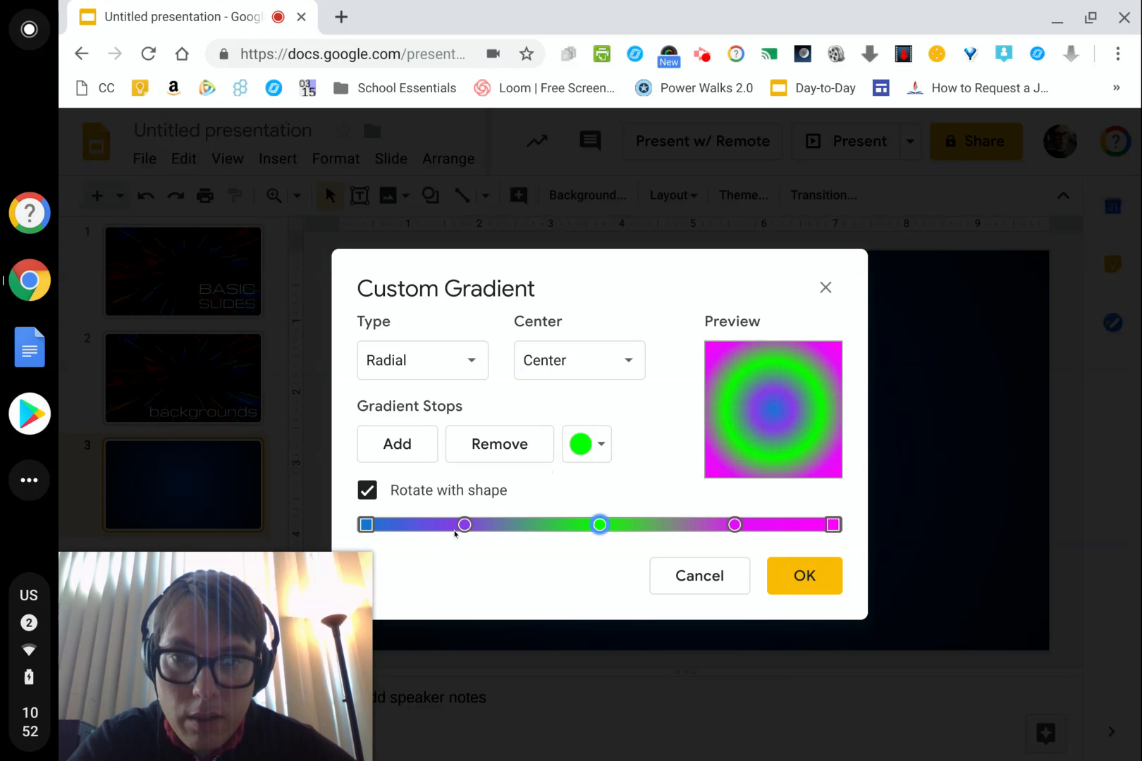
pyautogui.click(463, 524)
pyautogui.click(734, 525)
pyautogui.click(586, 444)
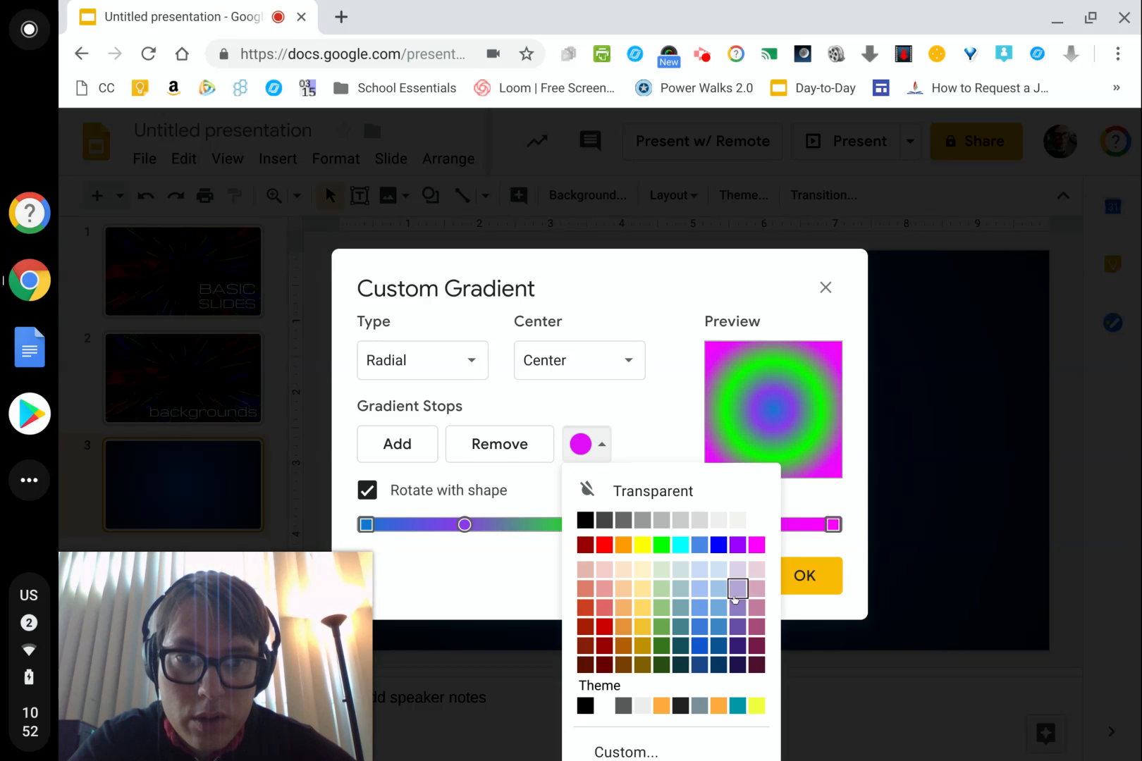
pyautogui.click(736, 545)
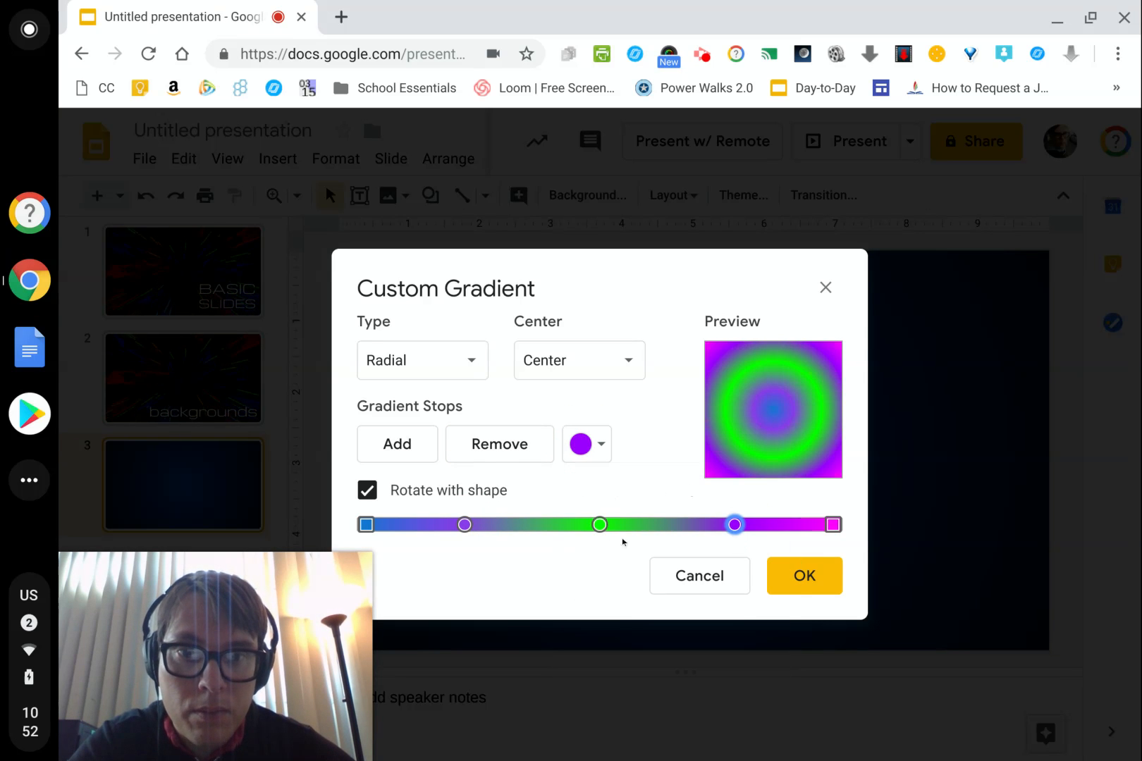
pyautogui.moveTo(734, 525); pyautogui.dragTo(670, 524)
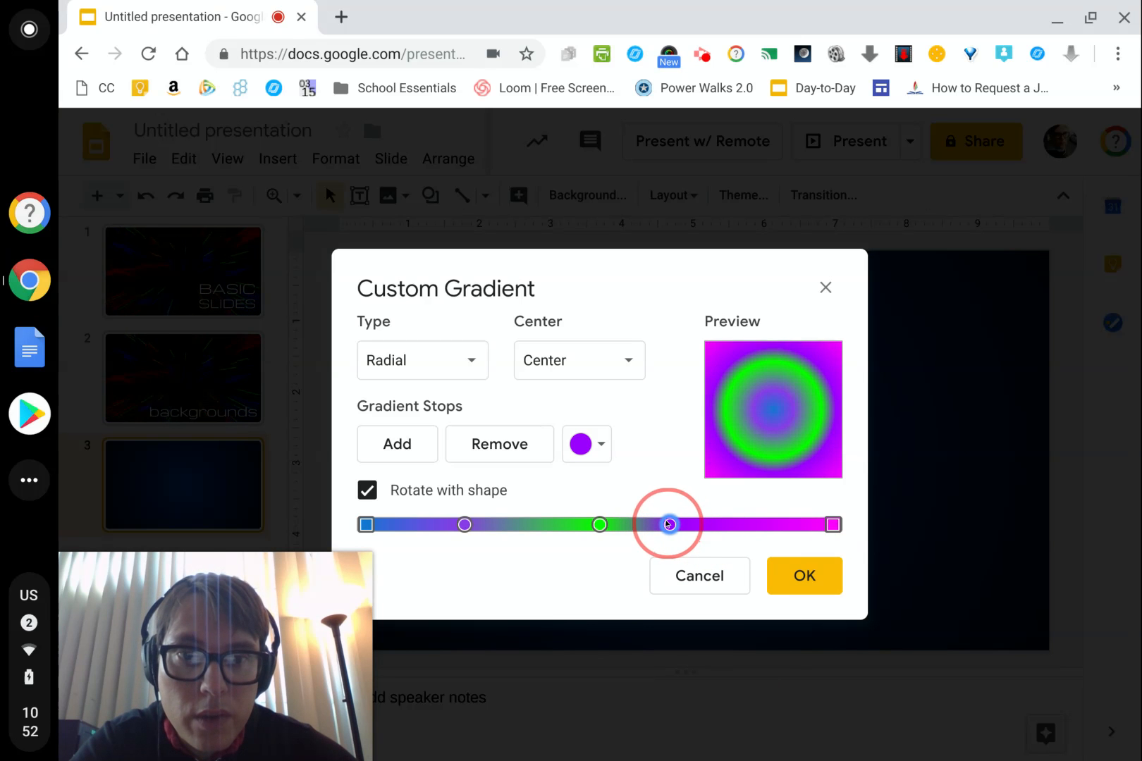
pyautogui.moveTo(467, 525); pyautogui.dragTo(589, 537)
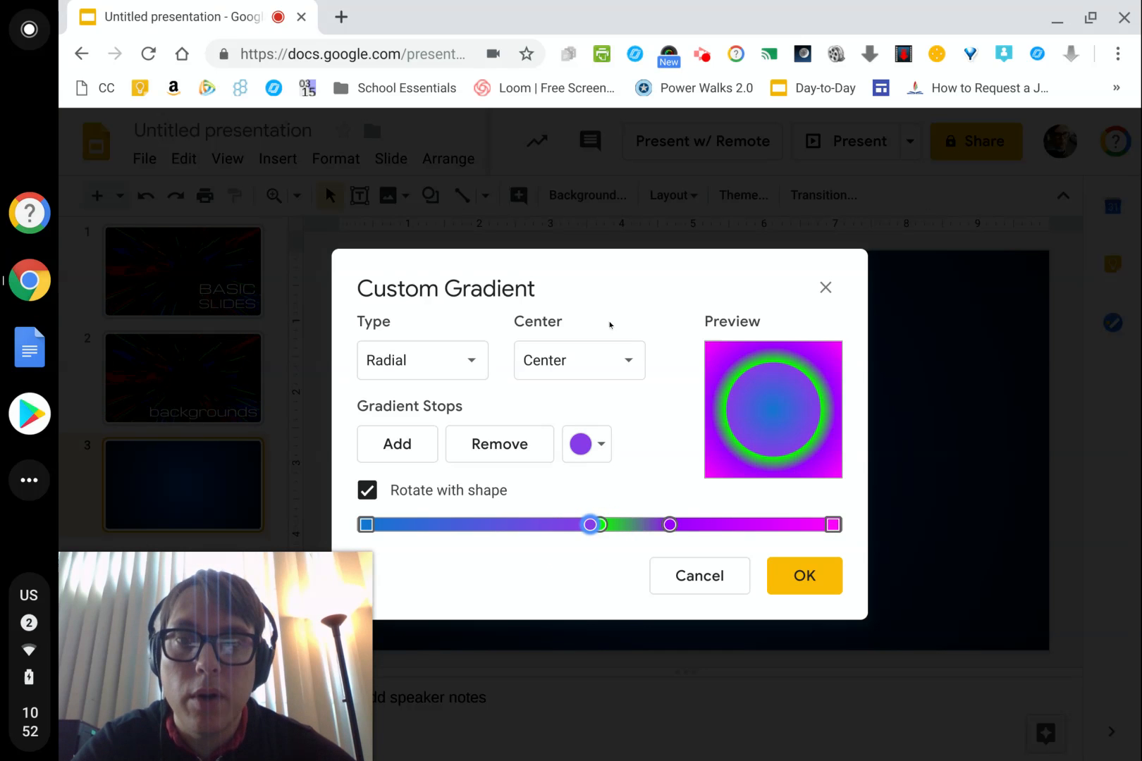
# - Try the gradient as linear at a 180° angle and switch it back to radial
pyautogui.click(387, 363)
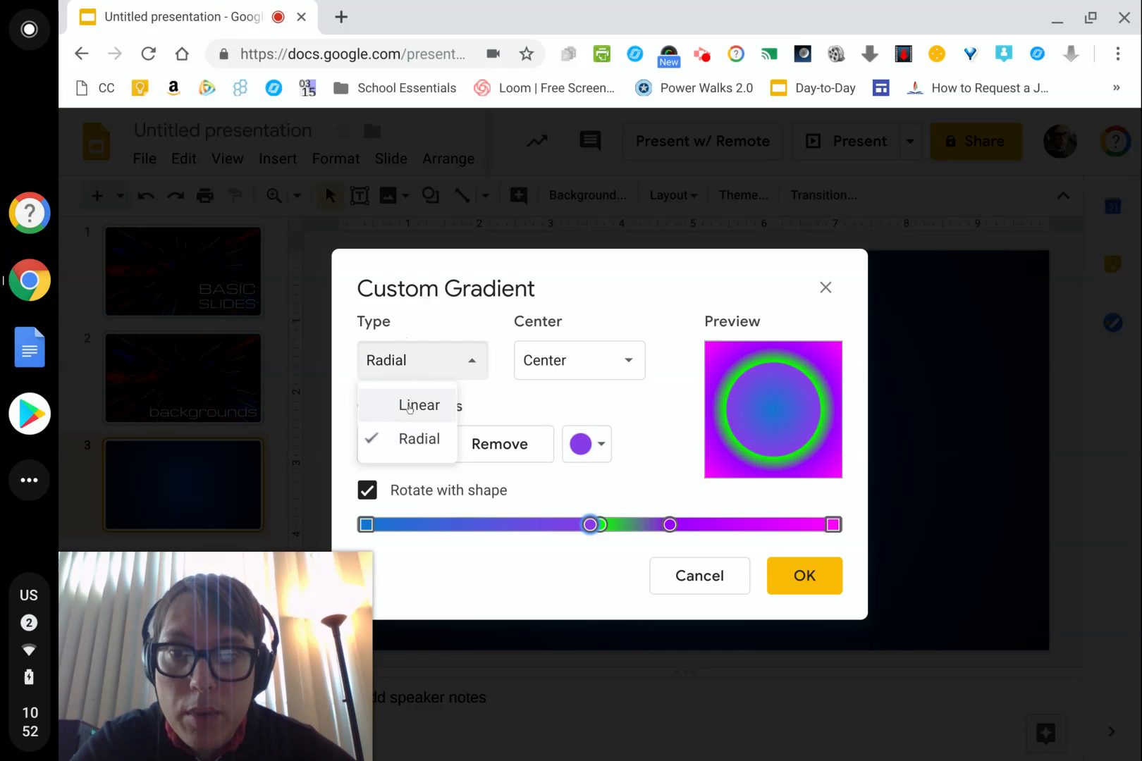
pyautogui.click(413, 408)
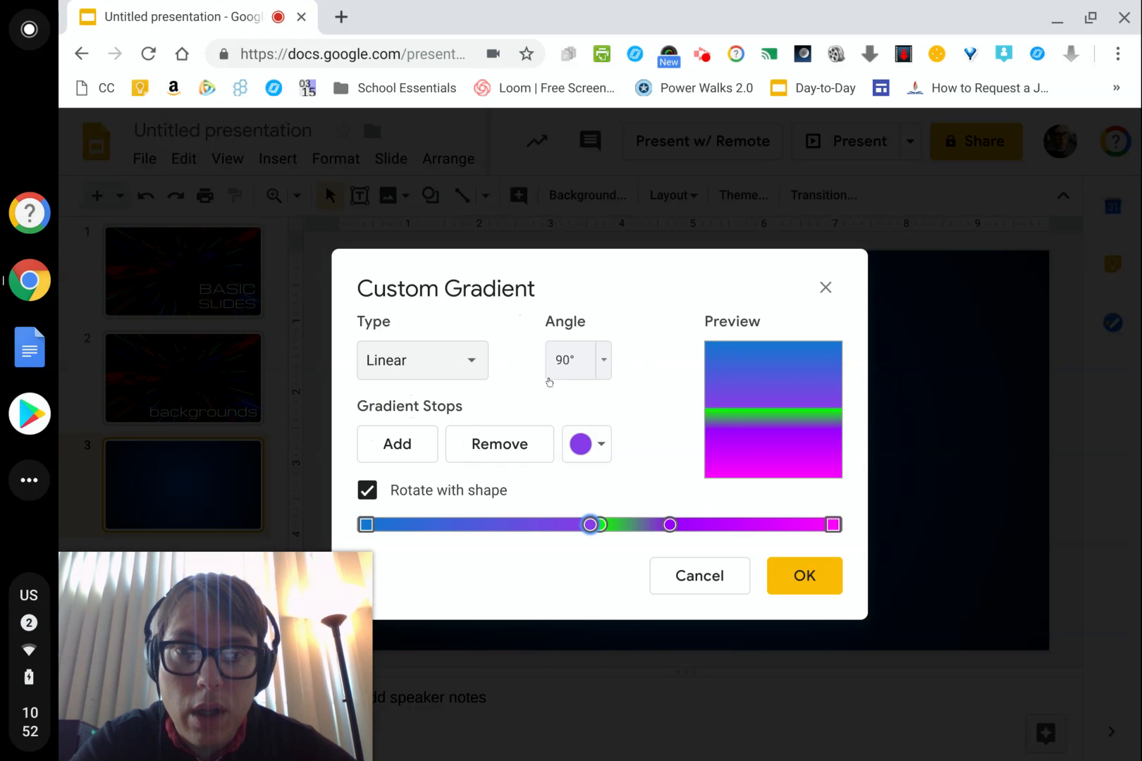
pyautogui.click(568, 360)
pyautogui.click(597, 538)
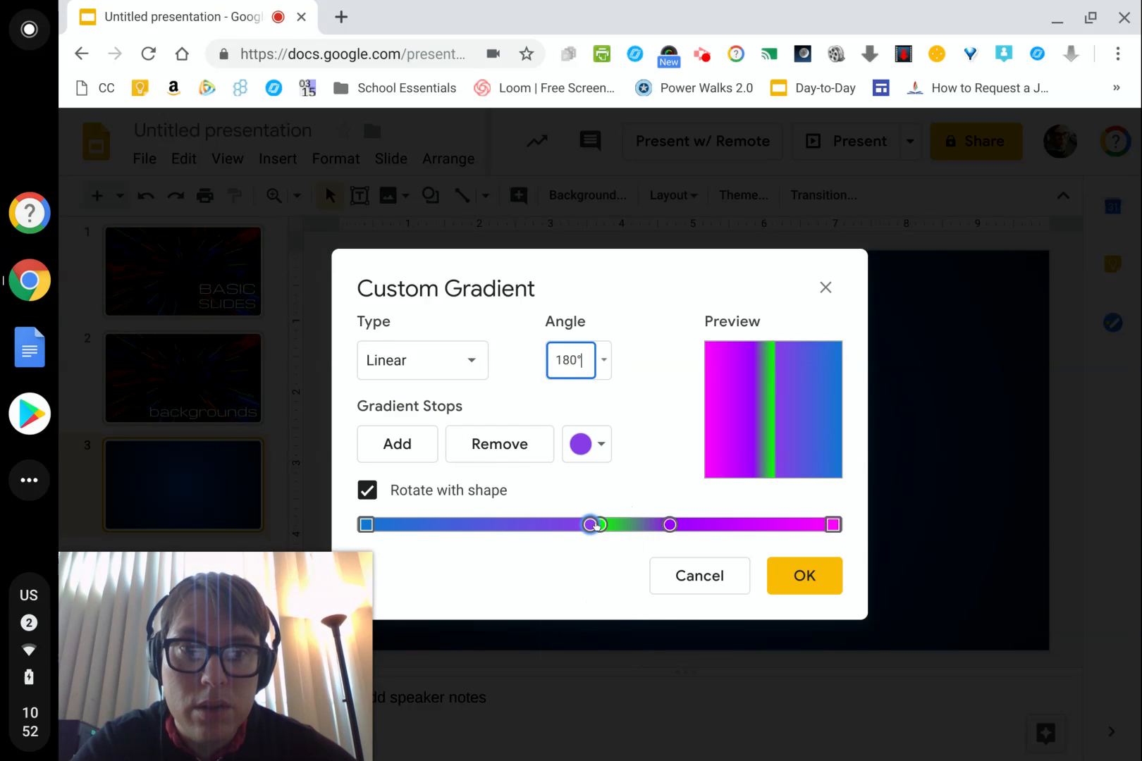
pyautogui.click(434, 363)
pyautogui.click(415, 437)
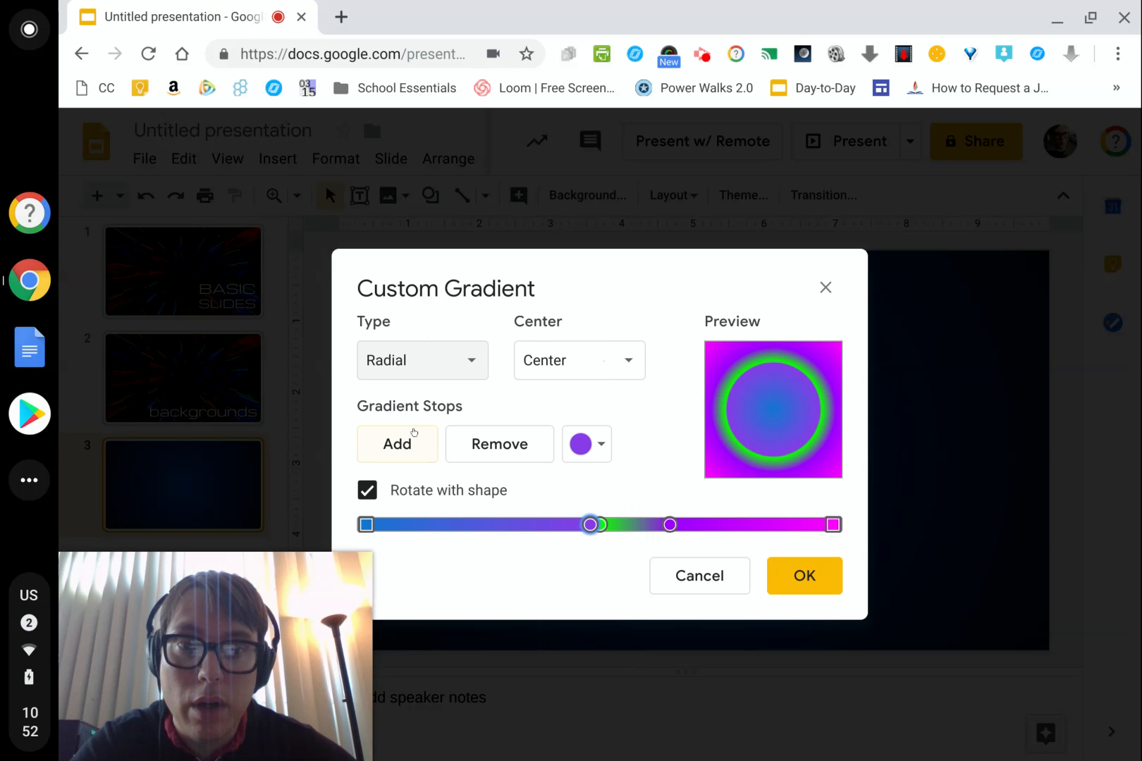
# - Set the radial gradient's center to Bottom left and apply it as the background of slide 3
pyautogui.click(583, 362)
pyautogui.click(571, 534)
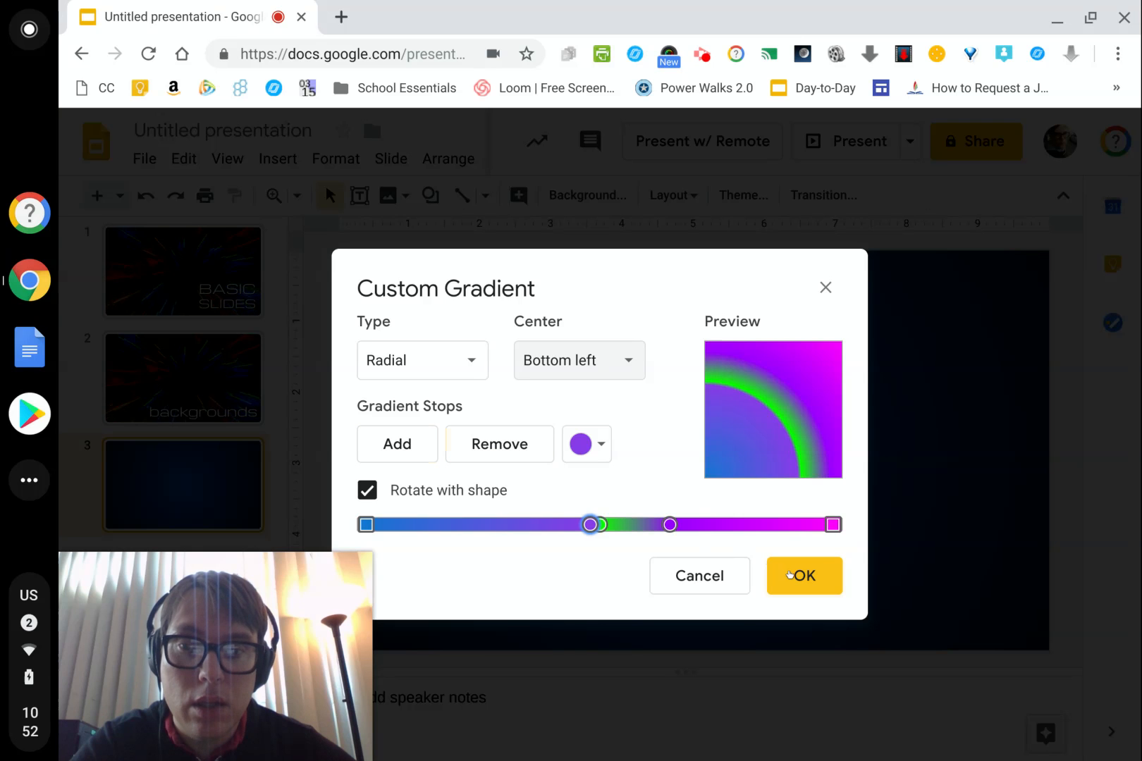
pyautogui.click(789, 575)
pyautogui.click(747, 557)
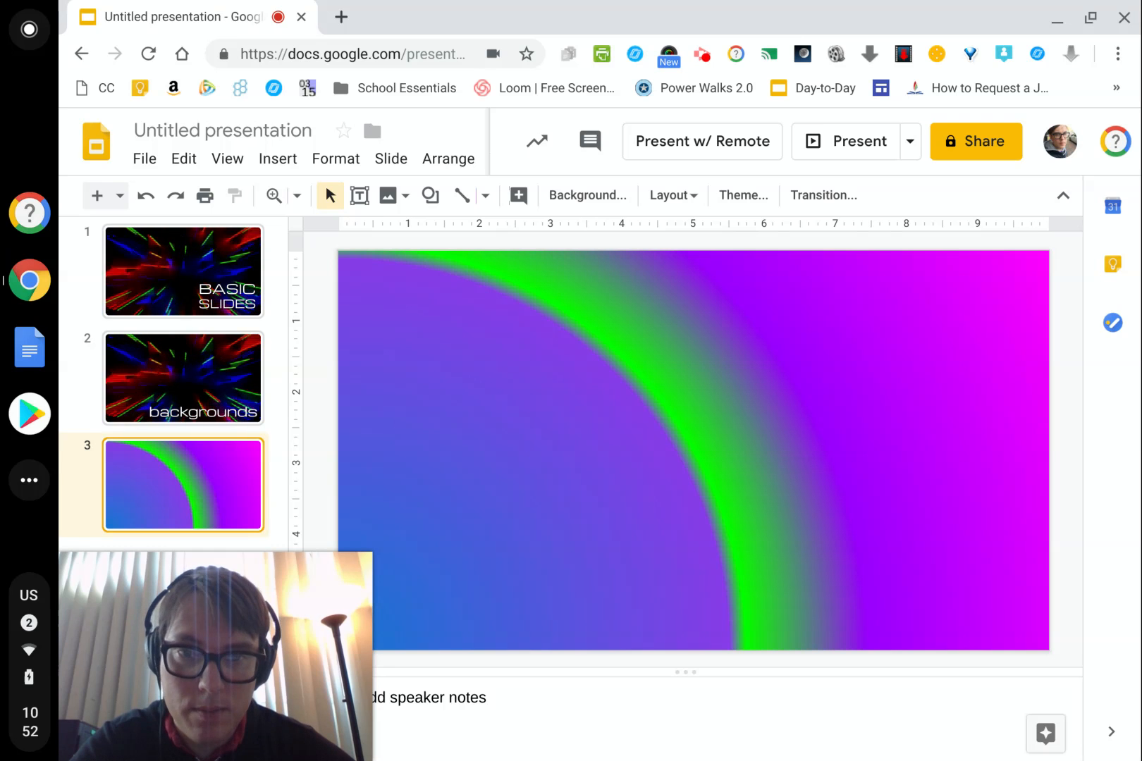
# - Run a Google image search for "space turtle" to find a background image for slide 3
pyautogui.click(575, 195)
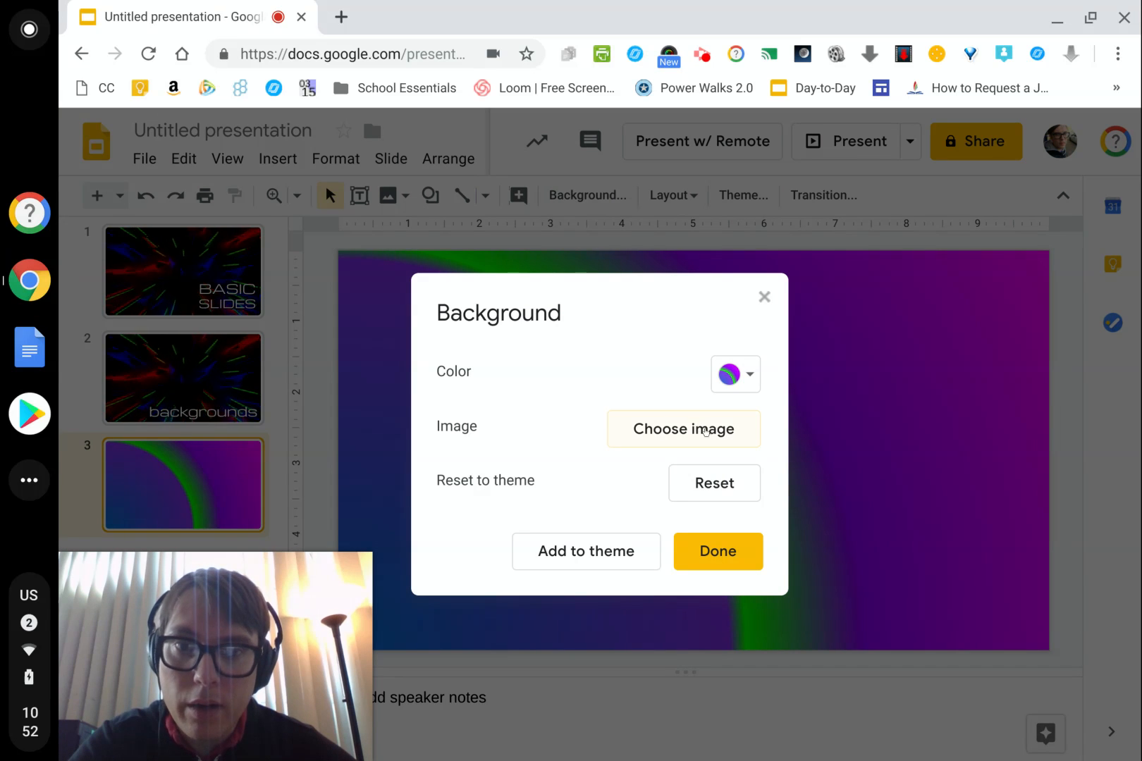
pyautogui.click(706, 432)
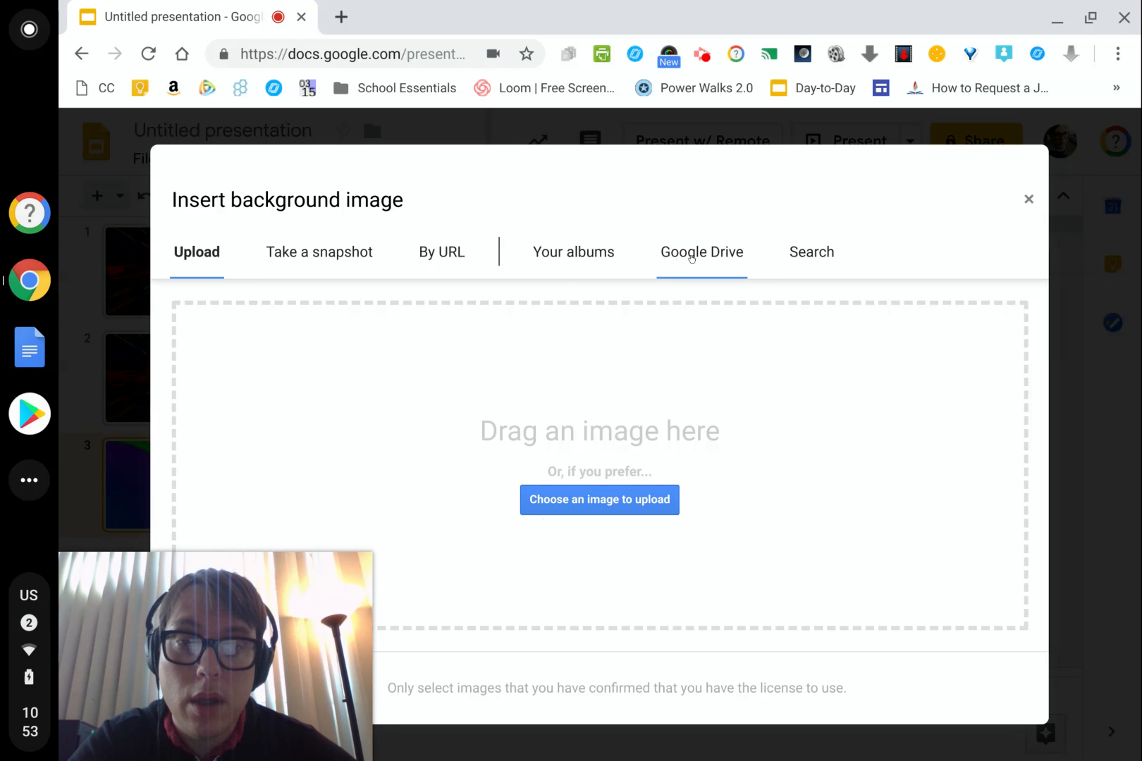
pyautogui.click(691, 256)
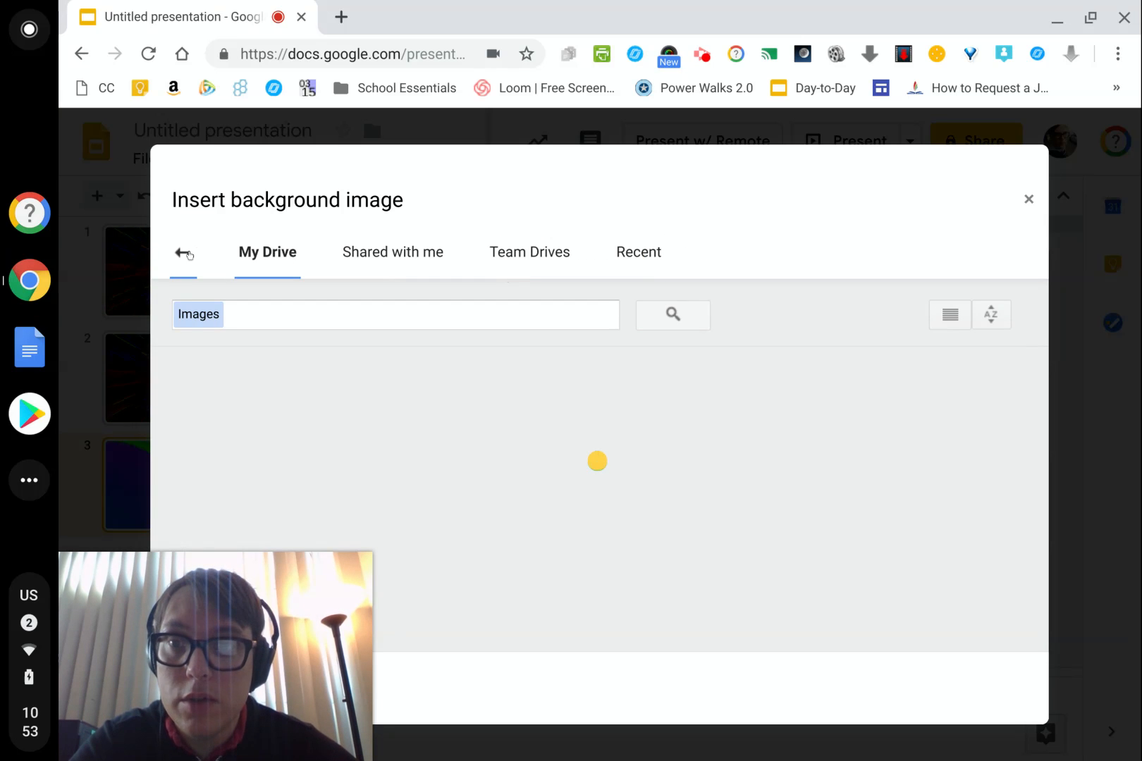
pyautogui.click(189, 253)
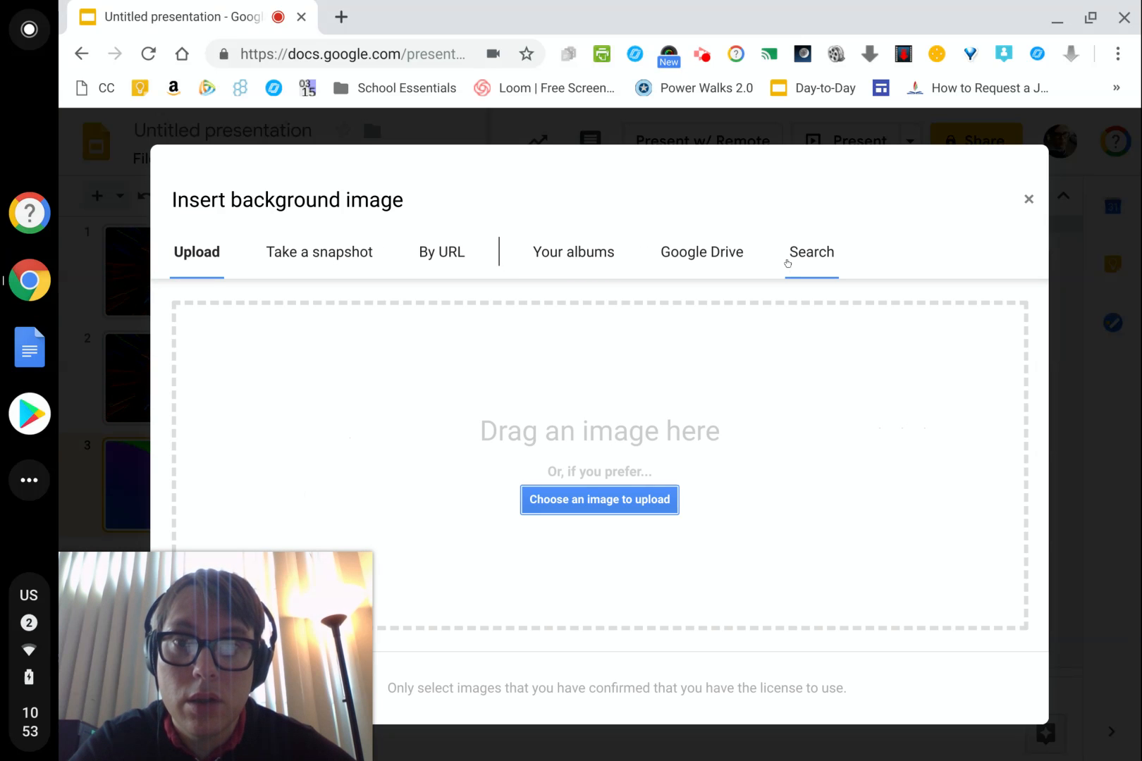
pyautogui.click(801, 258)
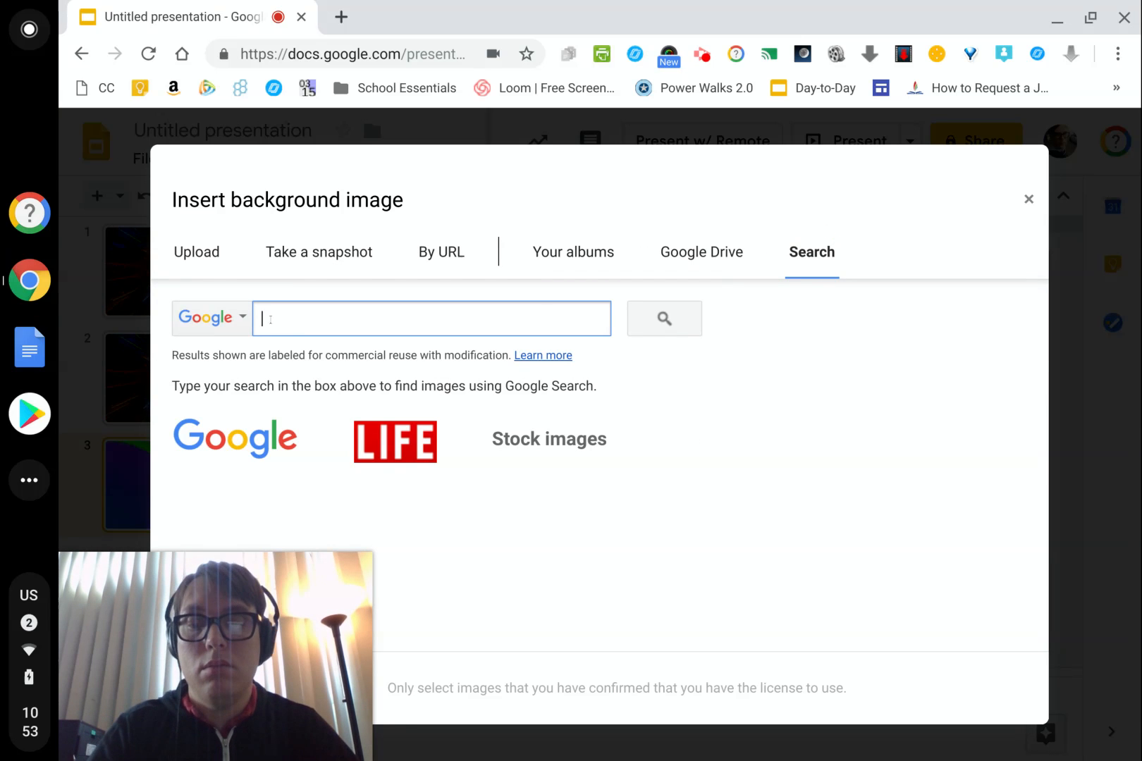
pyautogui.write('turtle s')
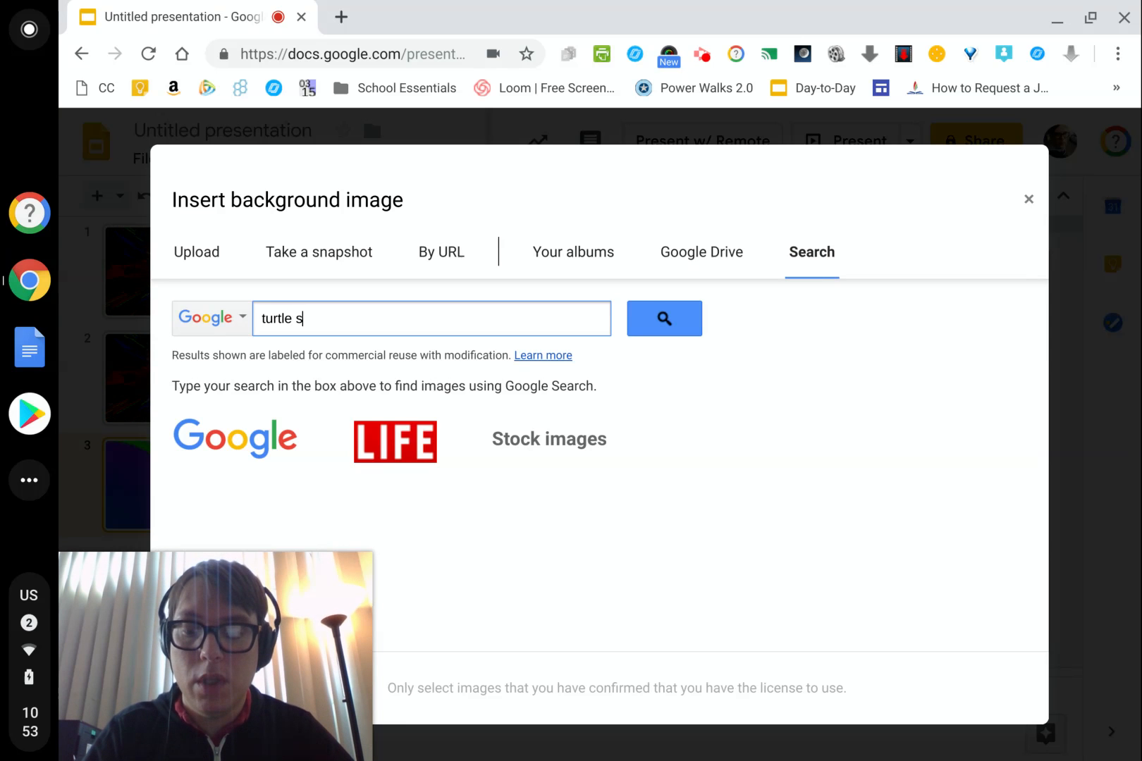
pyautogui.press('BackSpace')
pyautogui.write('space t')
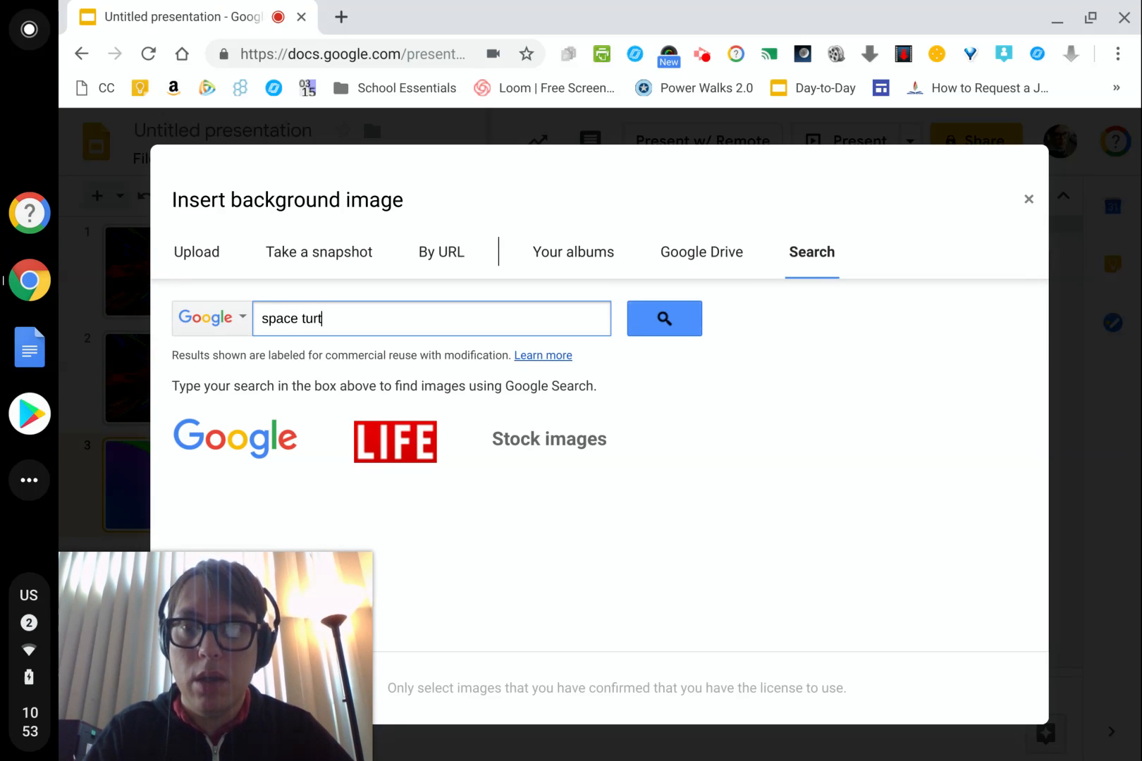
pyautogui.press('Return')
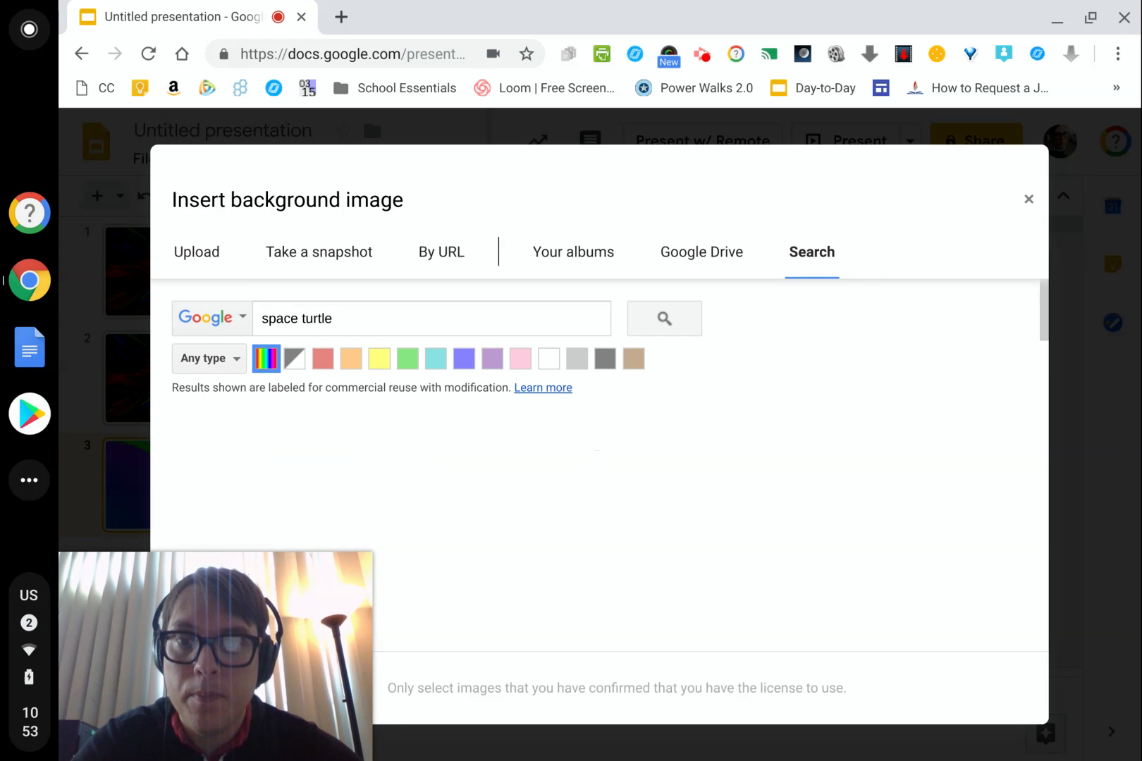
# - Apply the Pixabay photo of a sea turtle swimming over a dark reddish reef under waves as slide 3's background
pyautogui.scroll(-10, 535, 538)
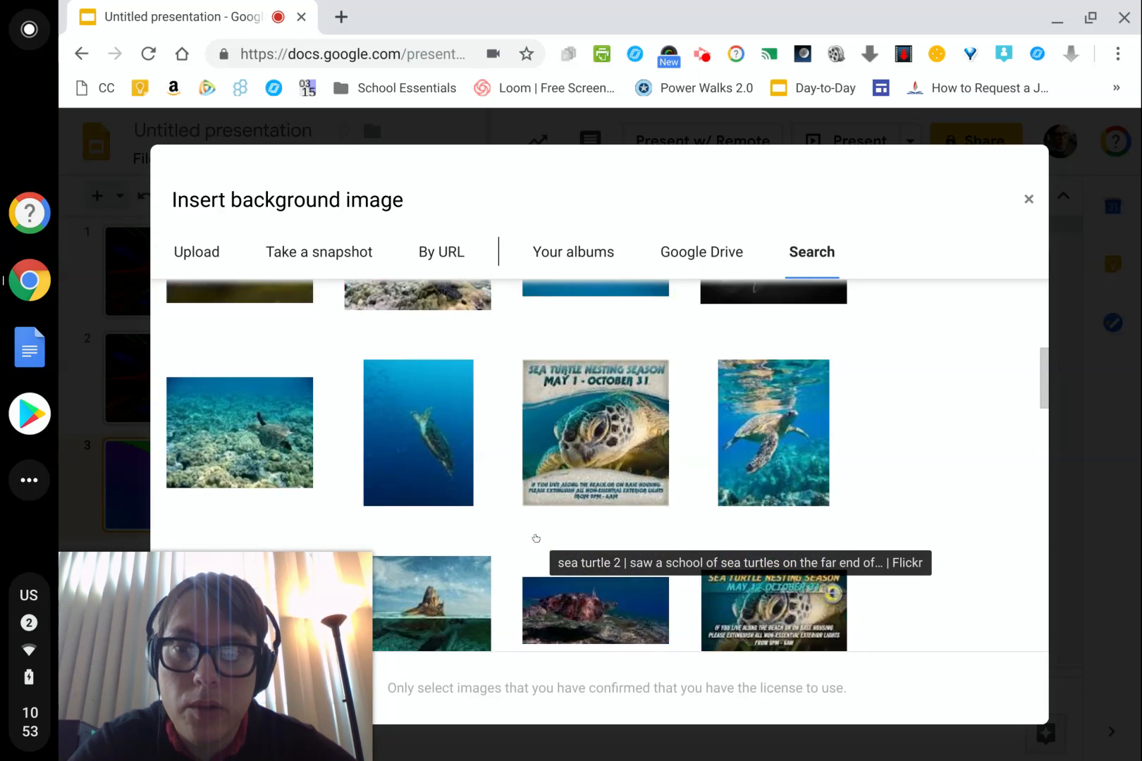
pyautogui.scroll(-5, 595, 466)
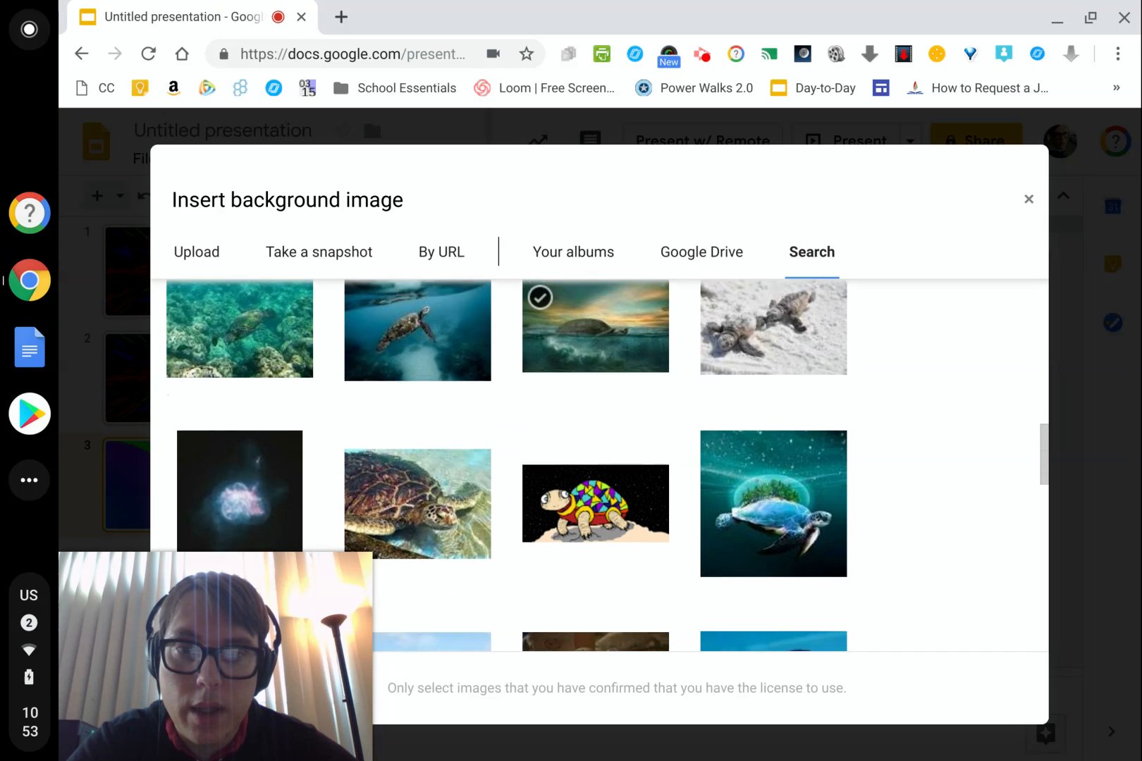
pyautogui.scroll(-3, 596, 494)
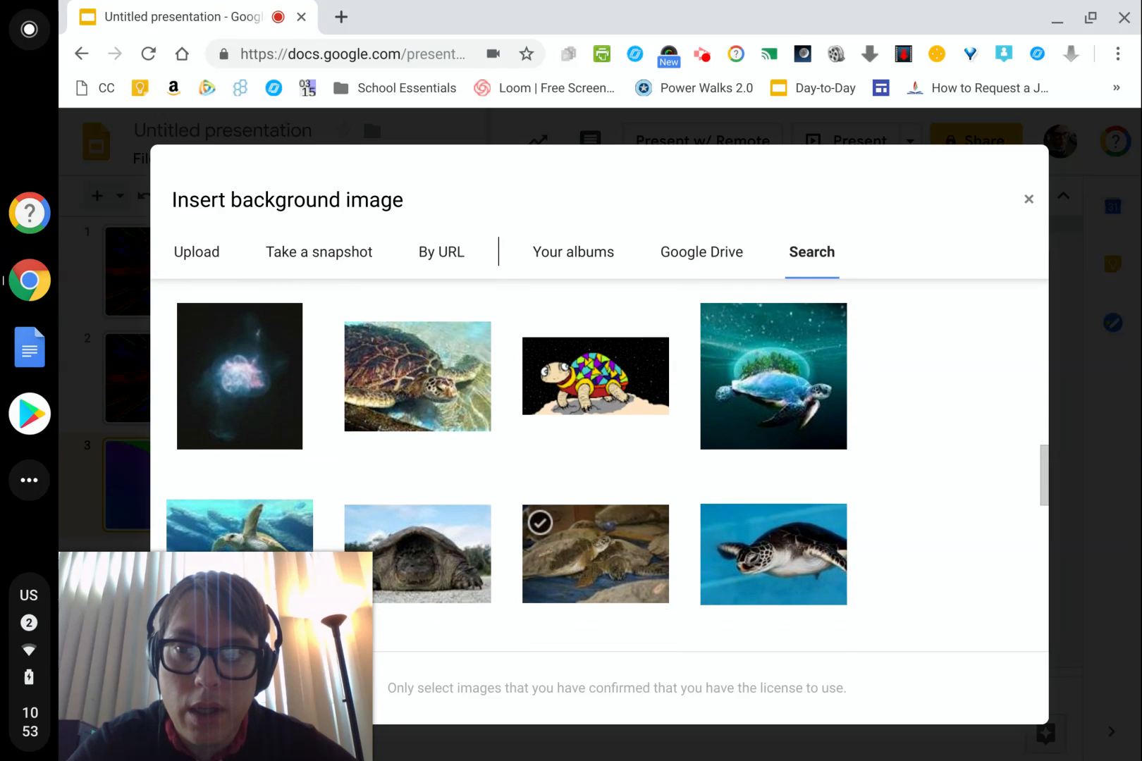
pyautogui.scroll(-5, 597, 461)
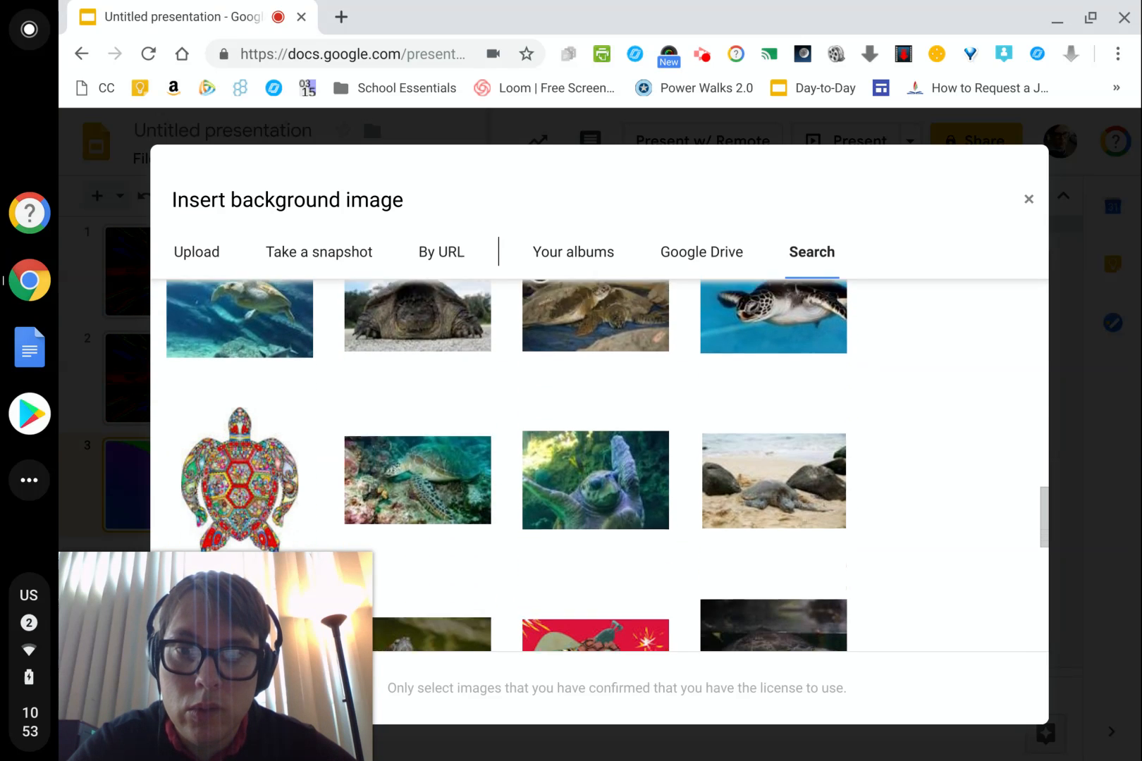
pyautogui.scroll(-5, 597, 461)
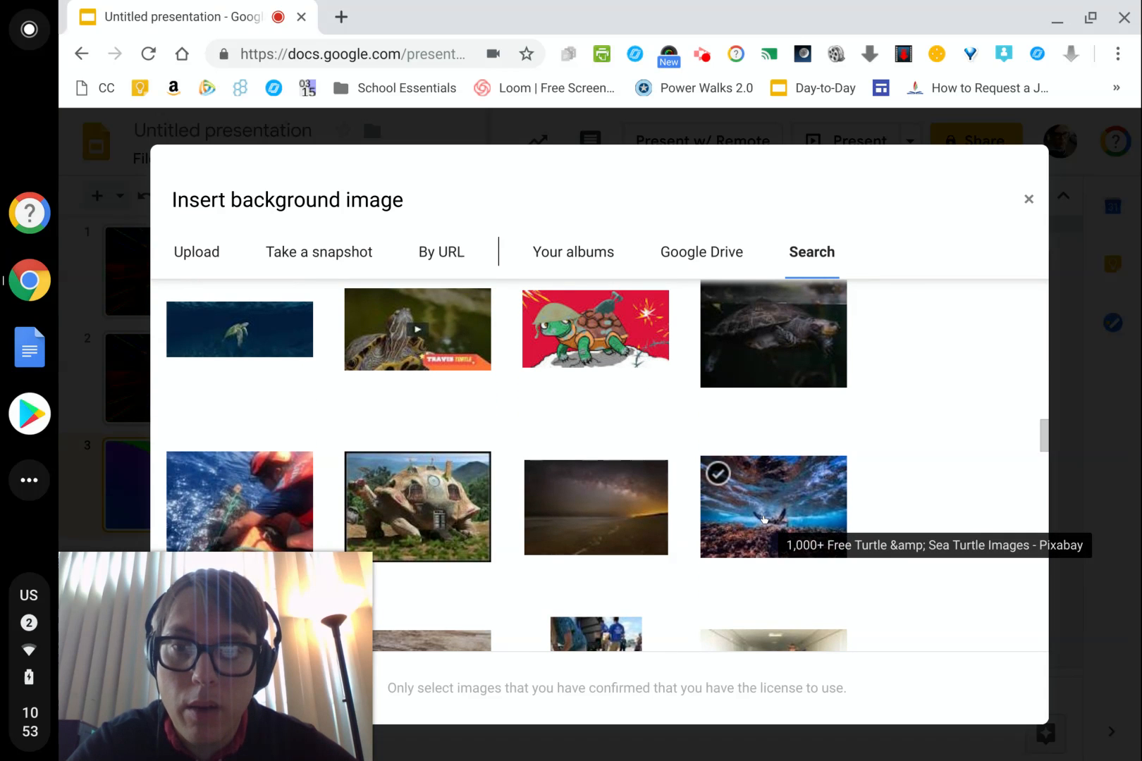
pyautogui.click(764, 520)
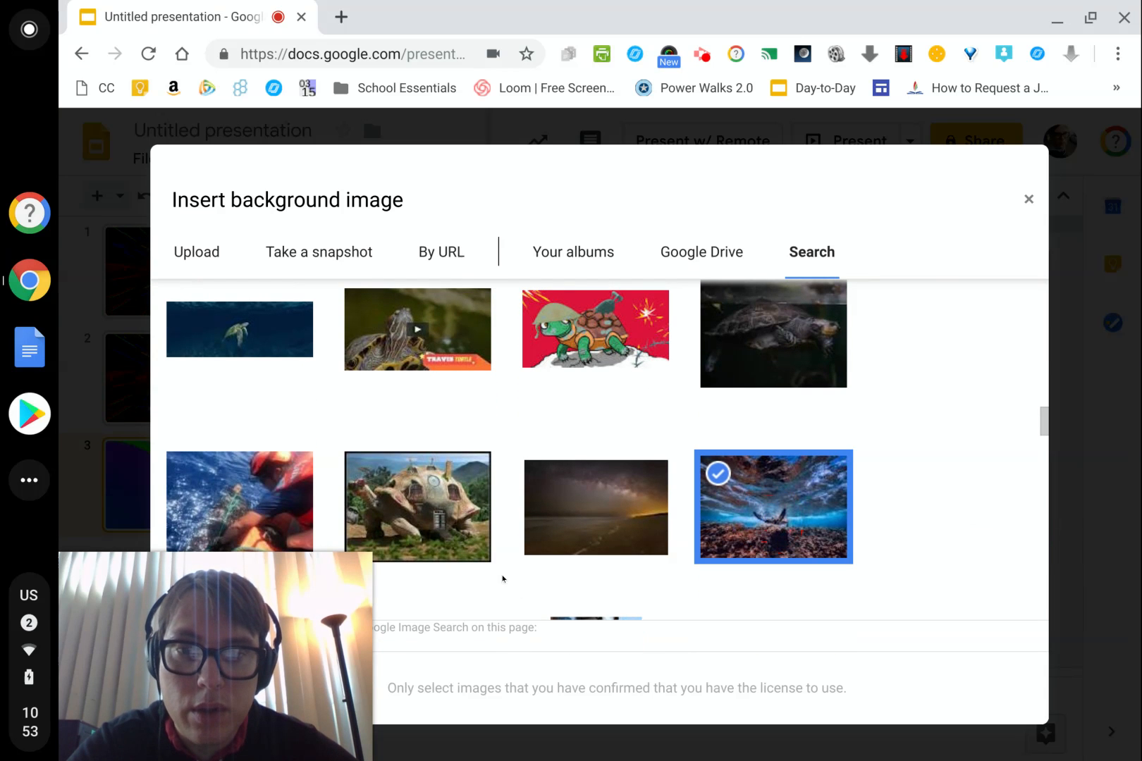
pyautogui.scroll(-2, 931, 461)
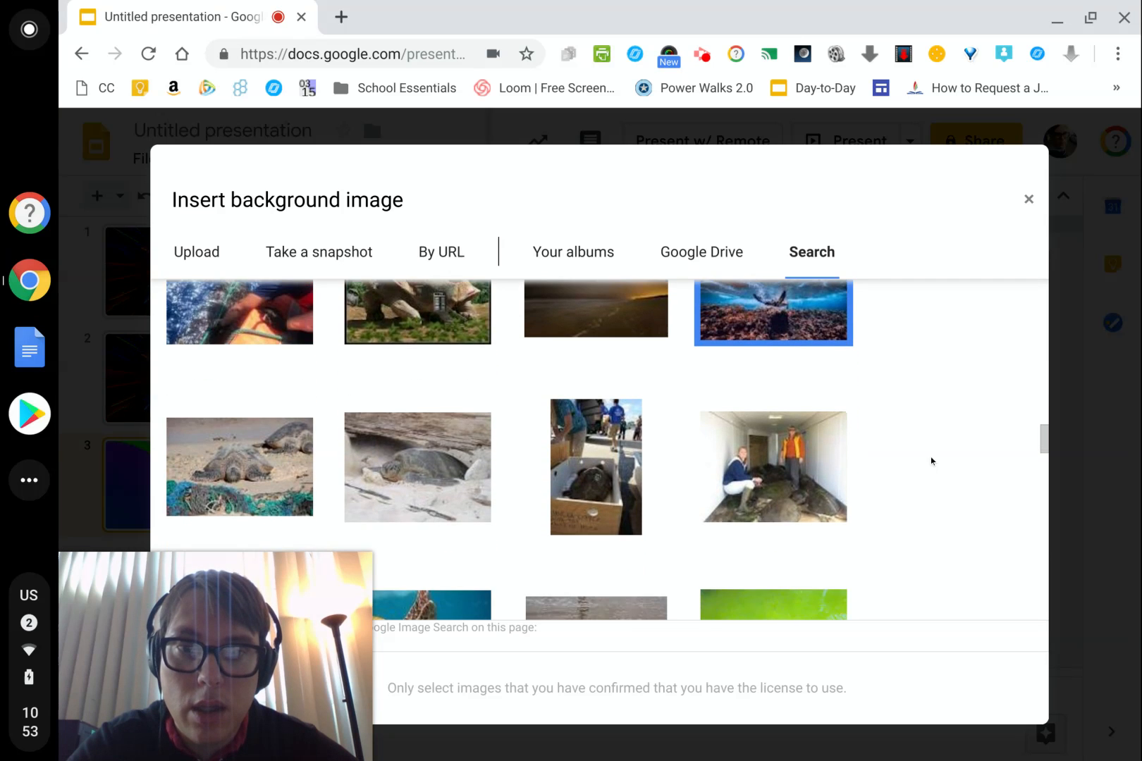
pyautogui.doubleClick(775, 387)
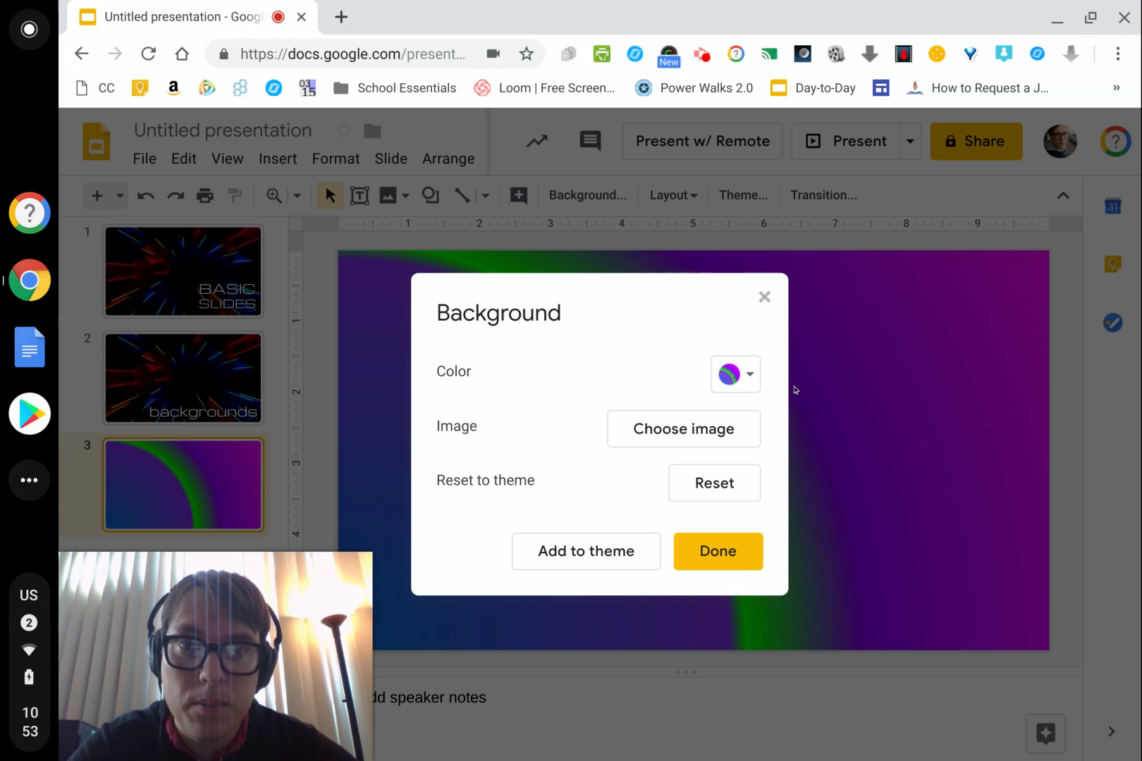
pyautogui.click(727, 551)
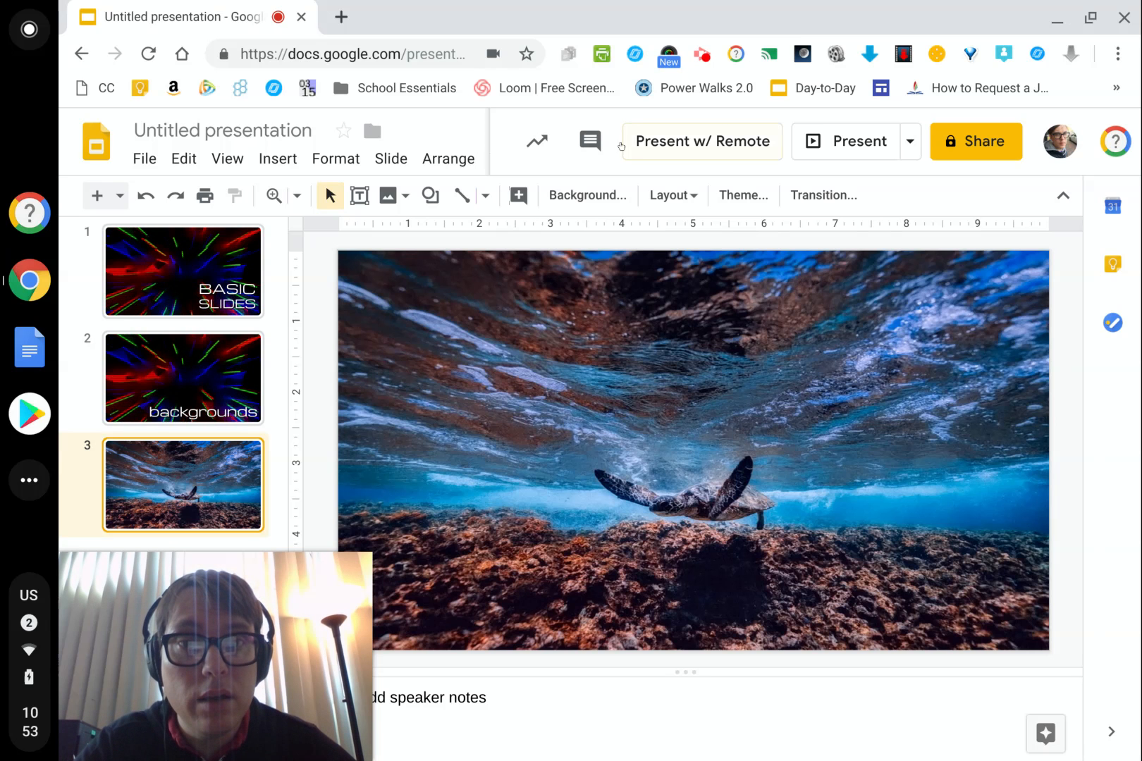
# - Try the photo of a sea turtle swimming just below the surface above a blue-green reef as slide 3's background
pyautogui.click(578, 196)
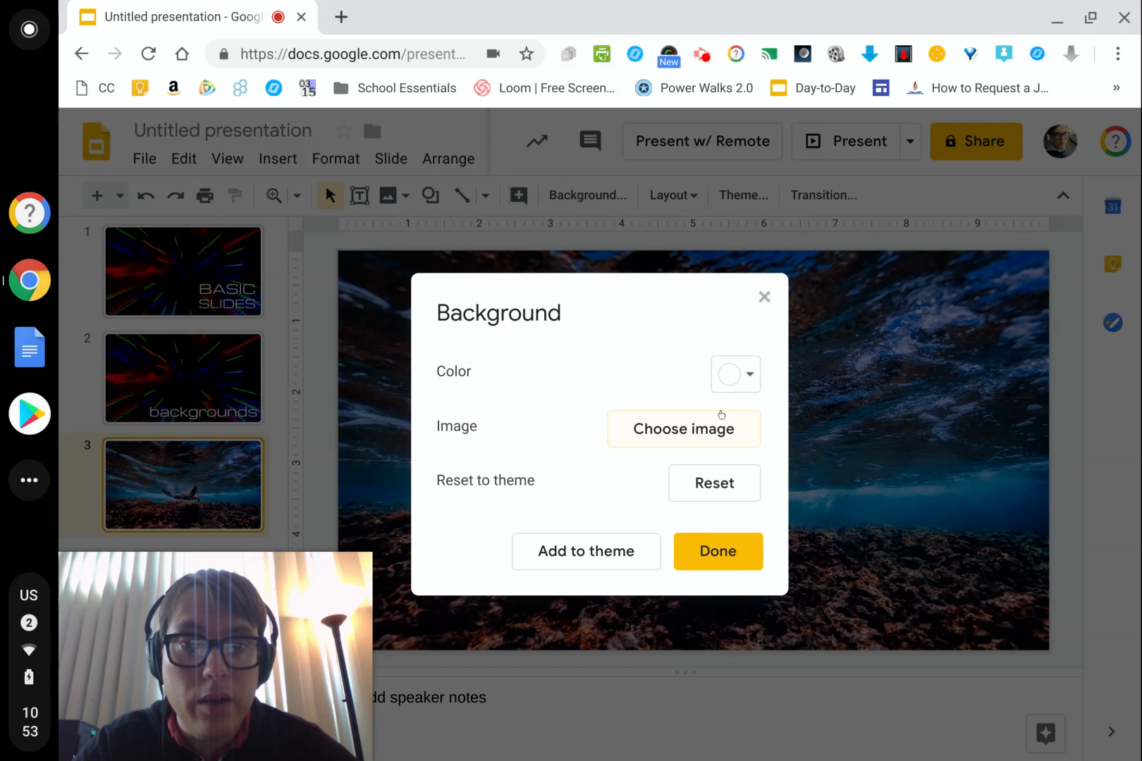
pyautogui.click(721, 428)
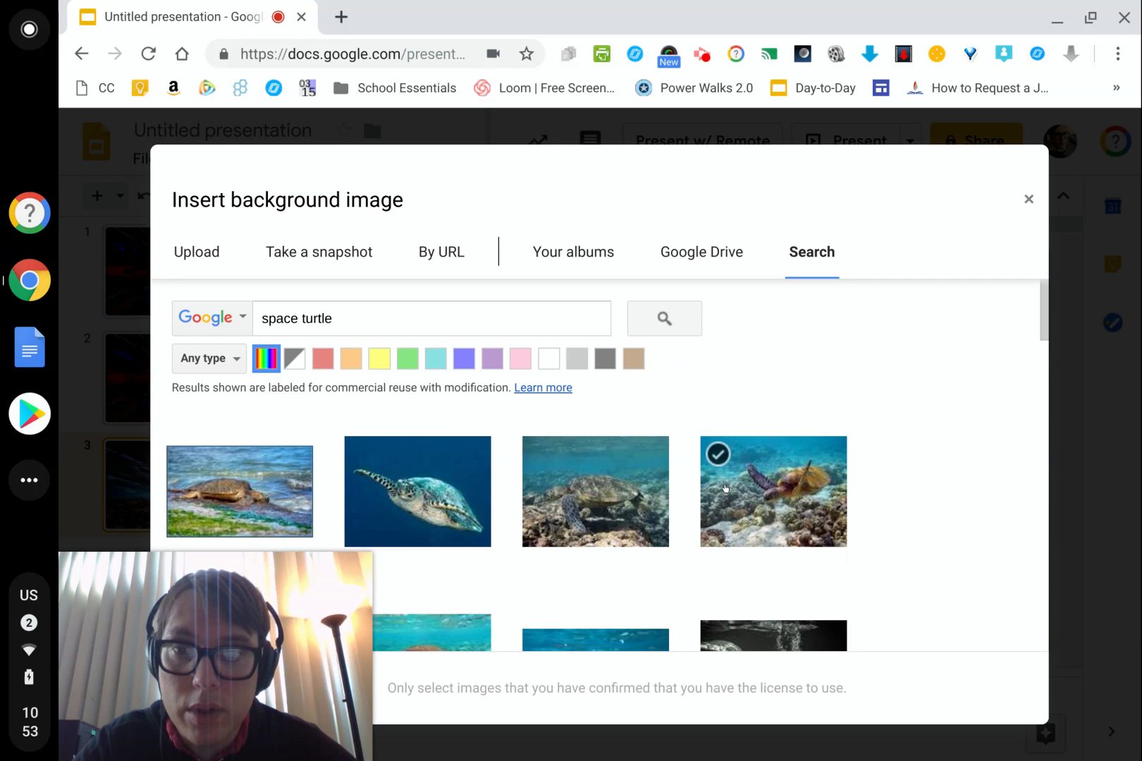
pyautogui.scroll(-6, 421, 543)
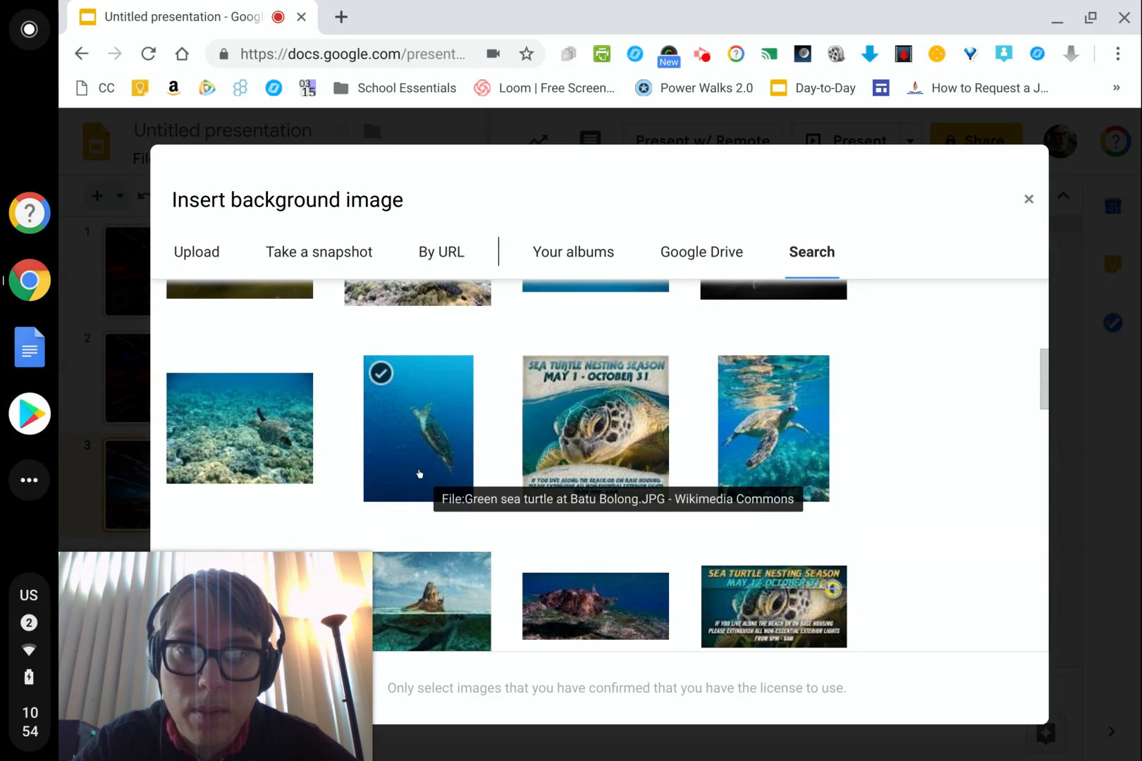
pyautogui.click(745, 423)
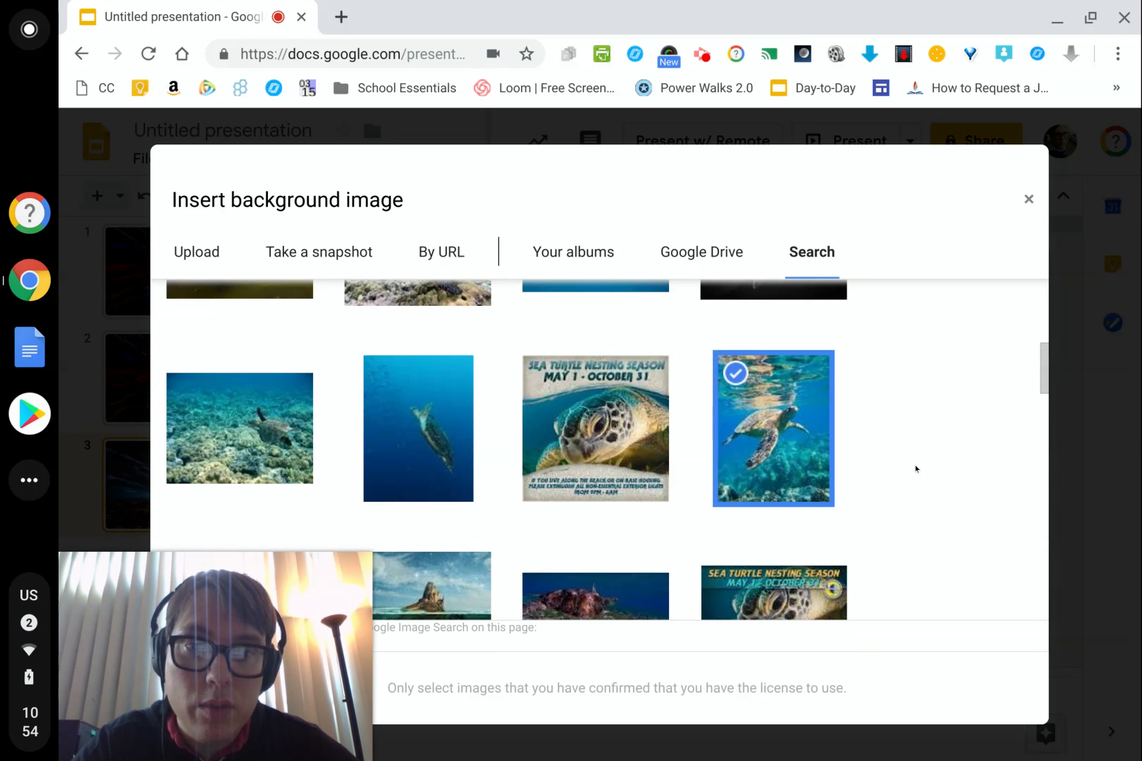
pyautogui.doubleClick(740, 433)
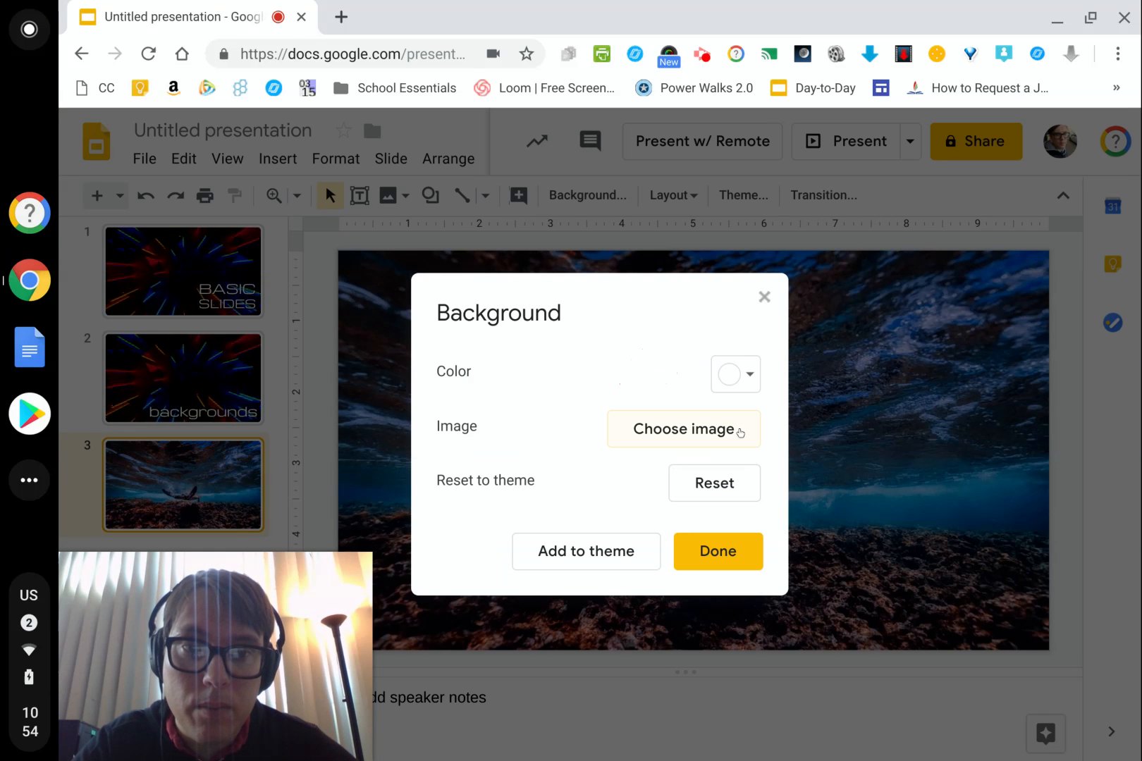
pyautogui.click(717, 553)
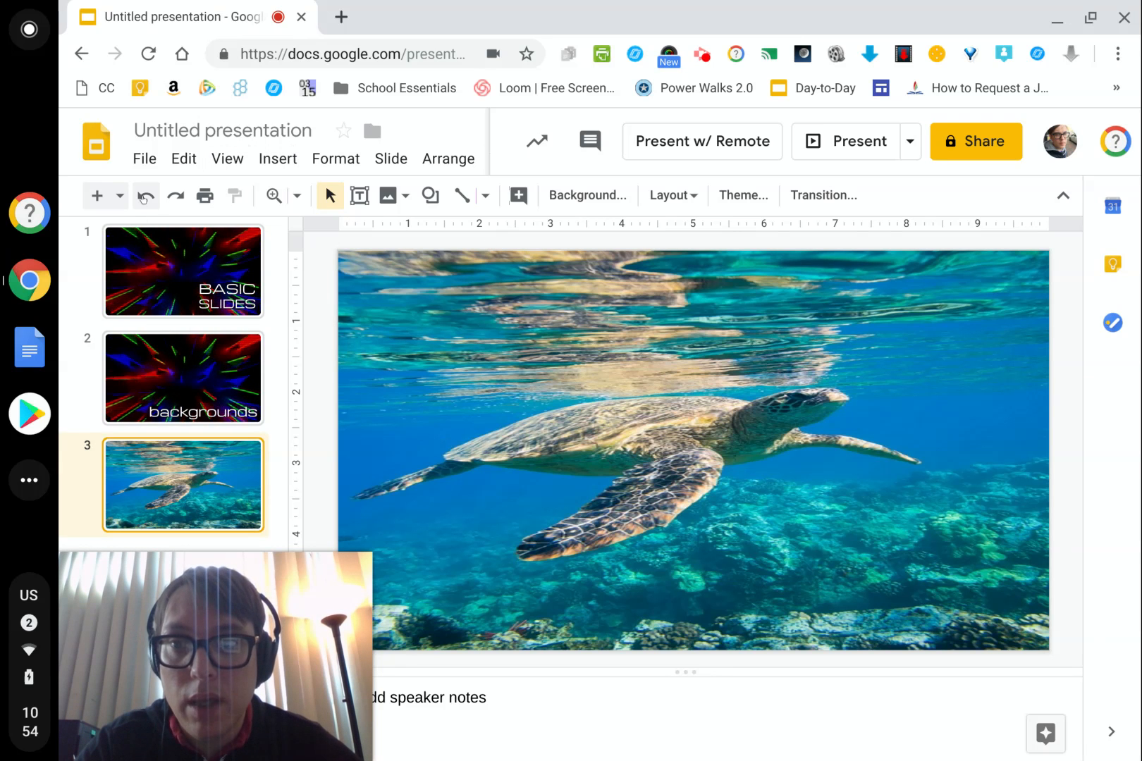
# - Undo the last two background image changes on slide 3 to restore the radial gradient
pyautogui.click(145, 196)
pyautogui.click(144, 196)
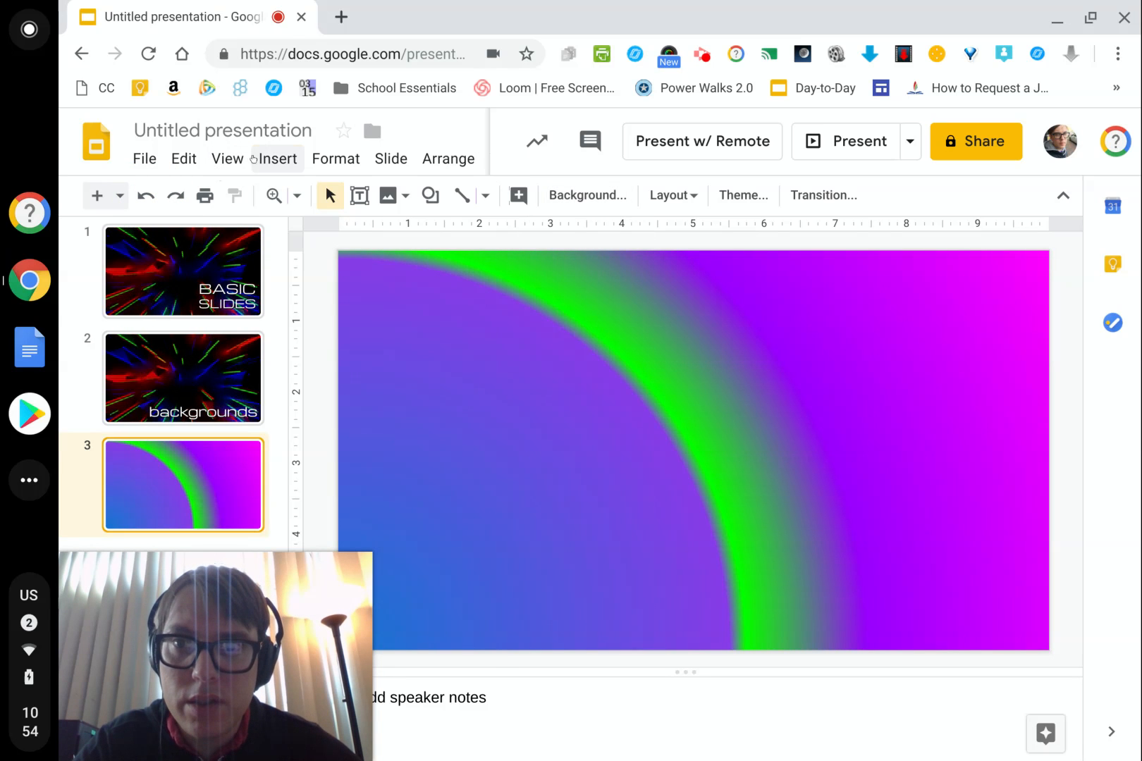
# - Start inserting an image uploaded from the computer and open the Images folder in My Drive
pyautogui.click(278, 158)
pyautogui.moveTo(423, 197)
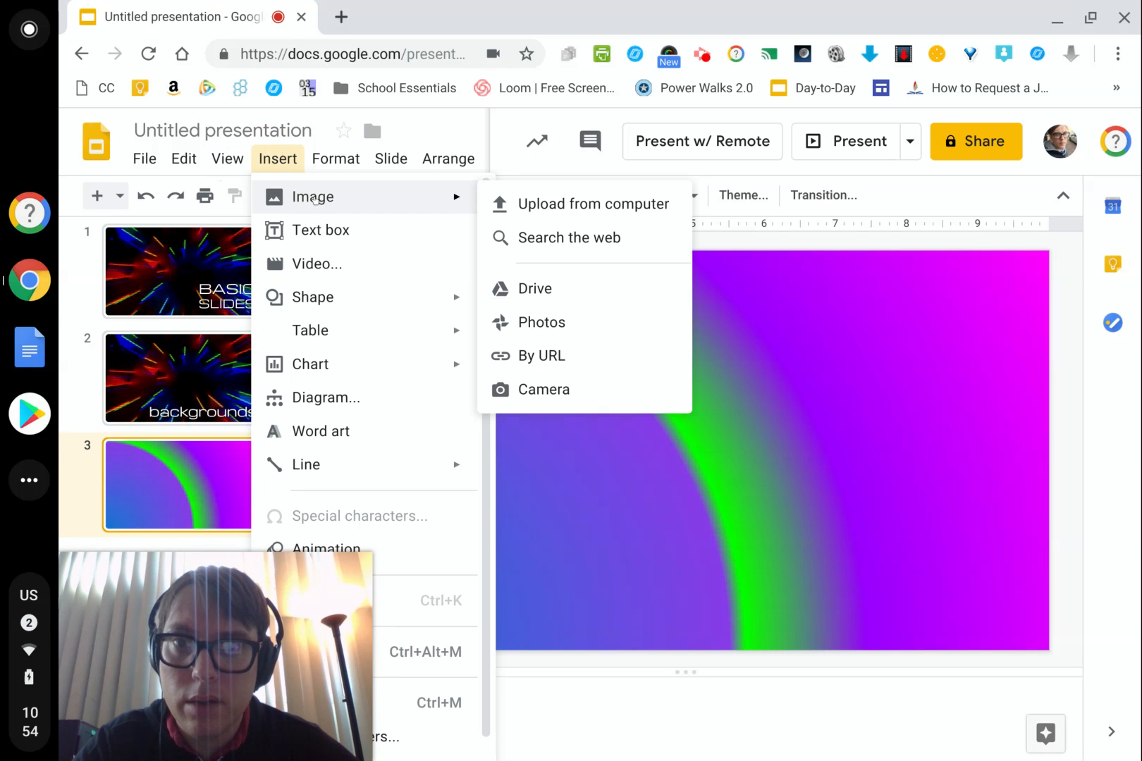
pyautogui.click(552, 204)
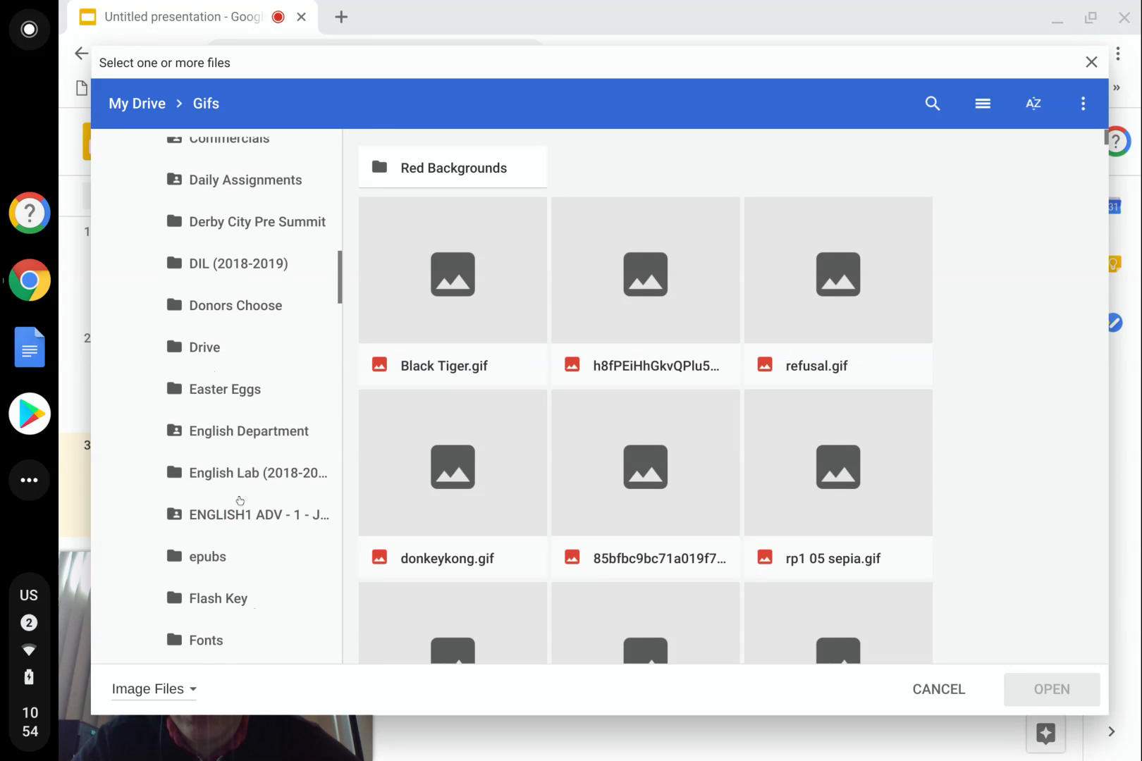
pyautogui.scroll(-5, 216, 396)
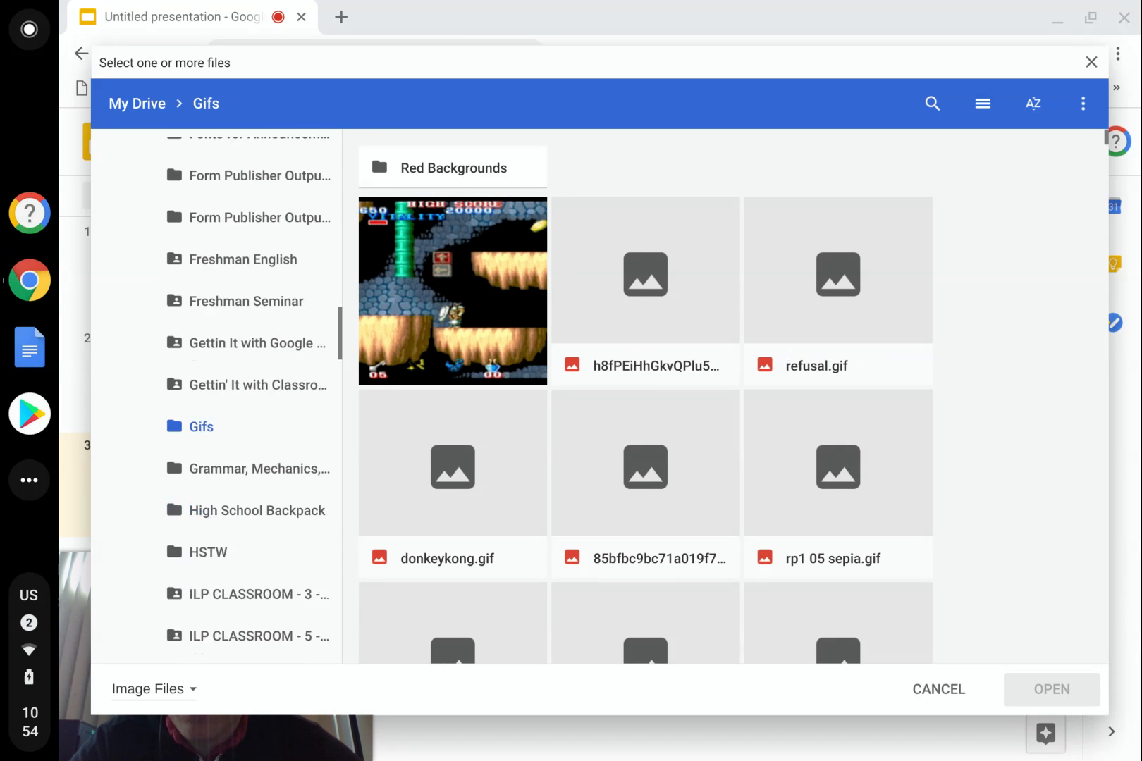
pyautogui.click(221, 490)
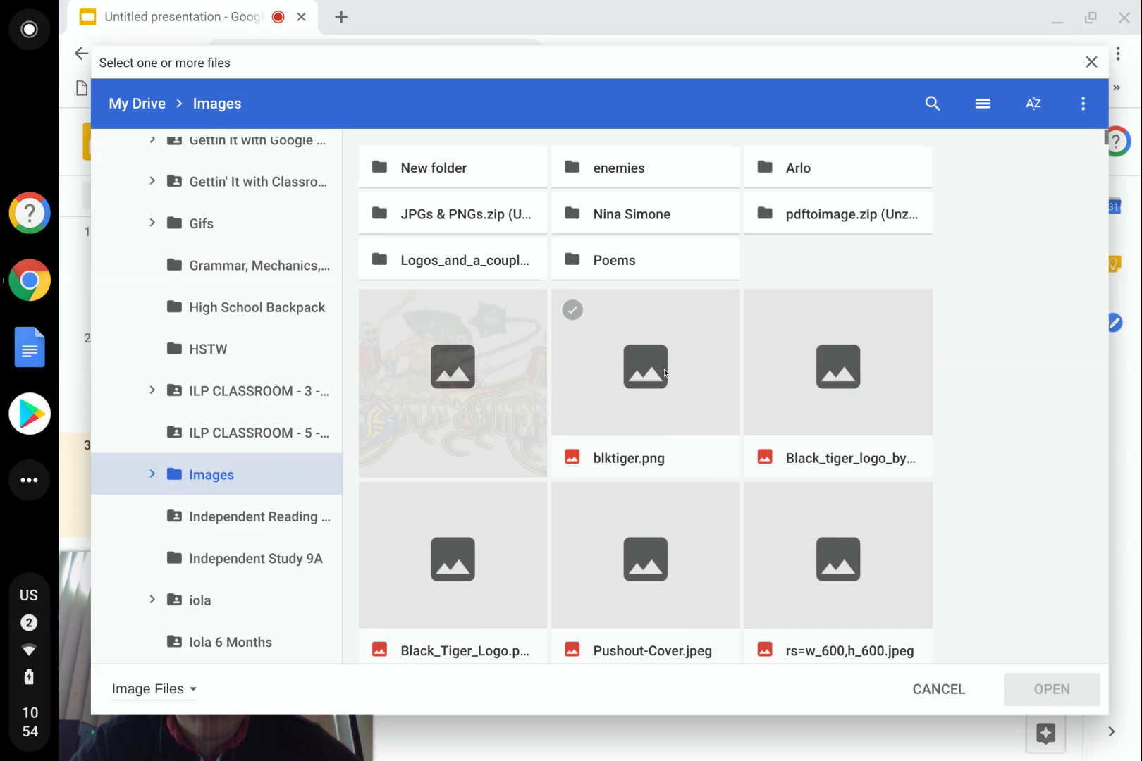
# - Insert the angled close-up photo of a silver laptop's black keyboard from the Images folder onto slide 3
pyautogui.scroll(-13, 735, 503)
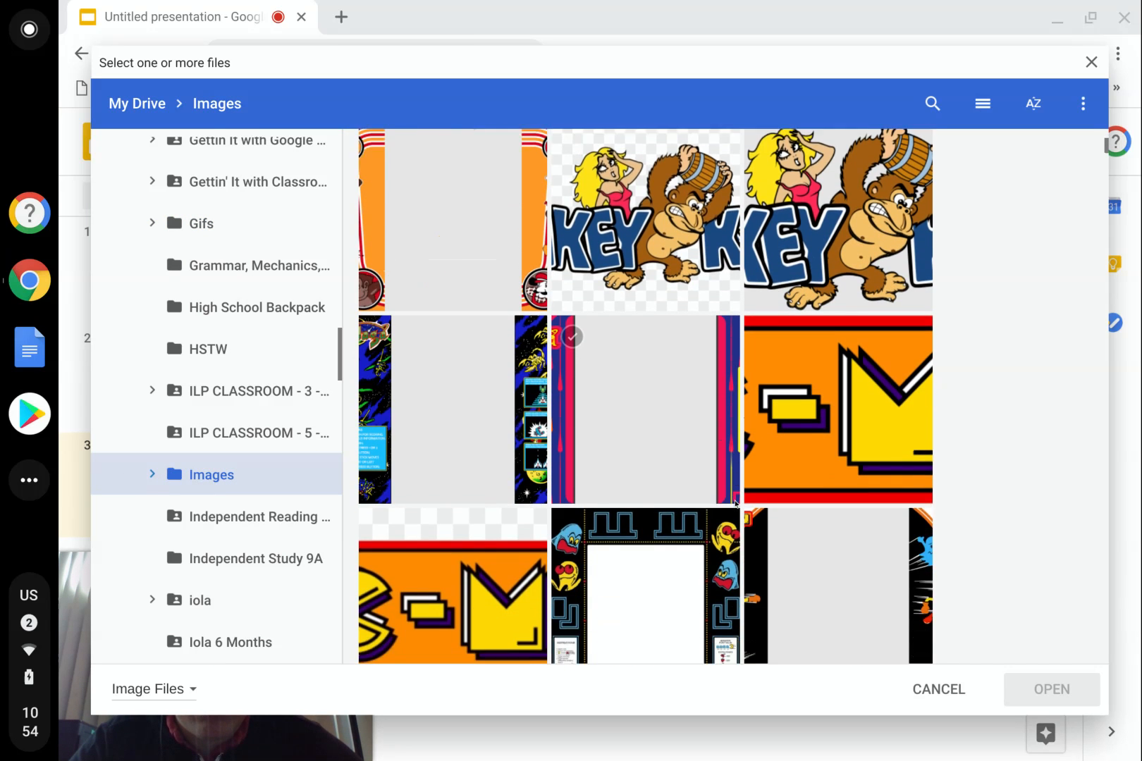
pyautogui.scroll(-6, 736, 504)
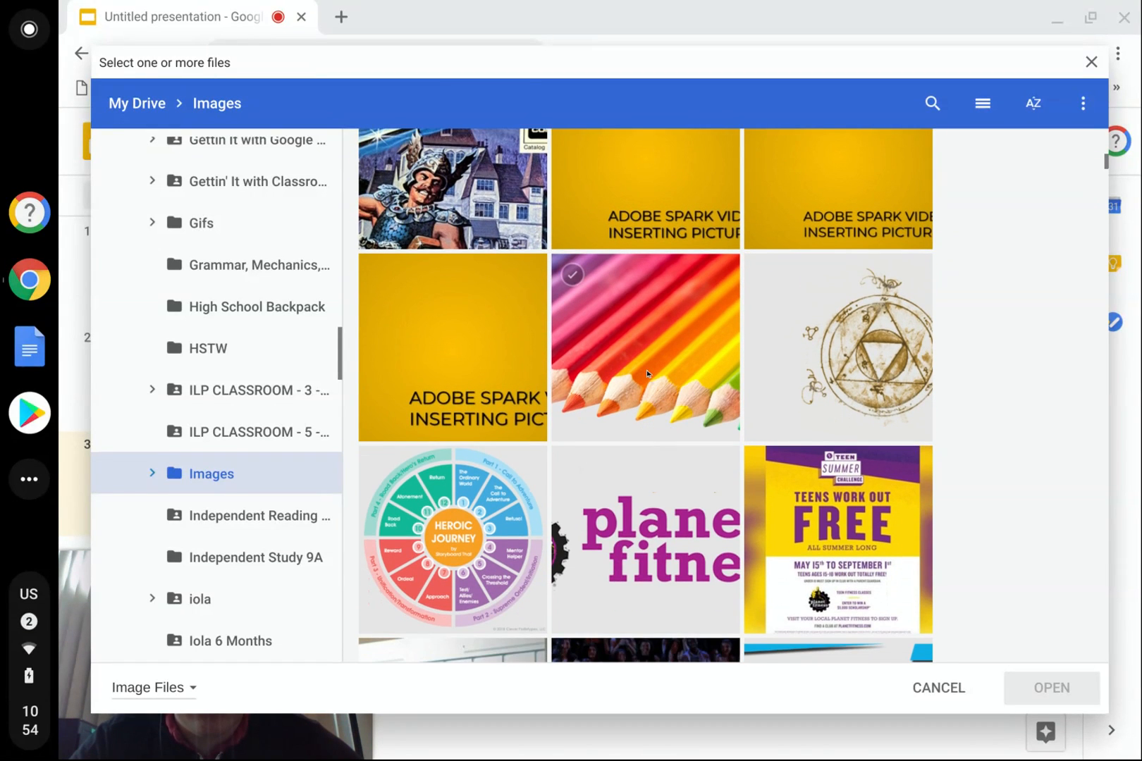
pyautogui.scroll(-5, 647, 374)
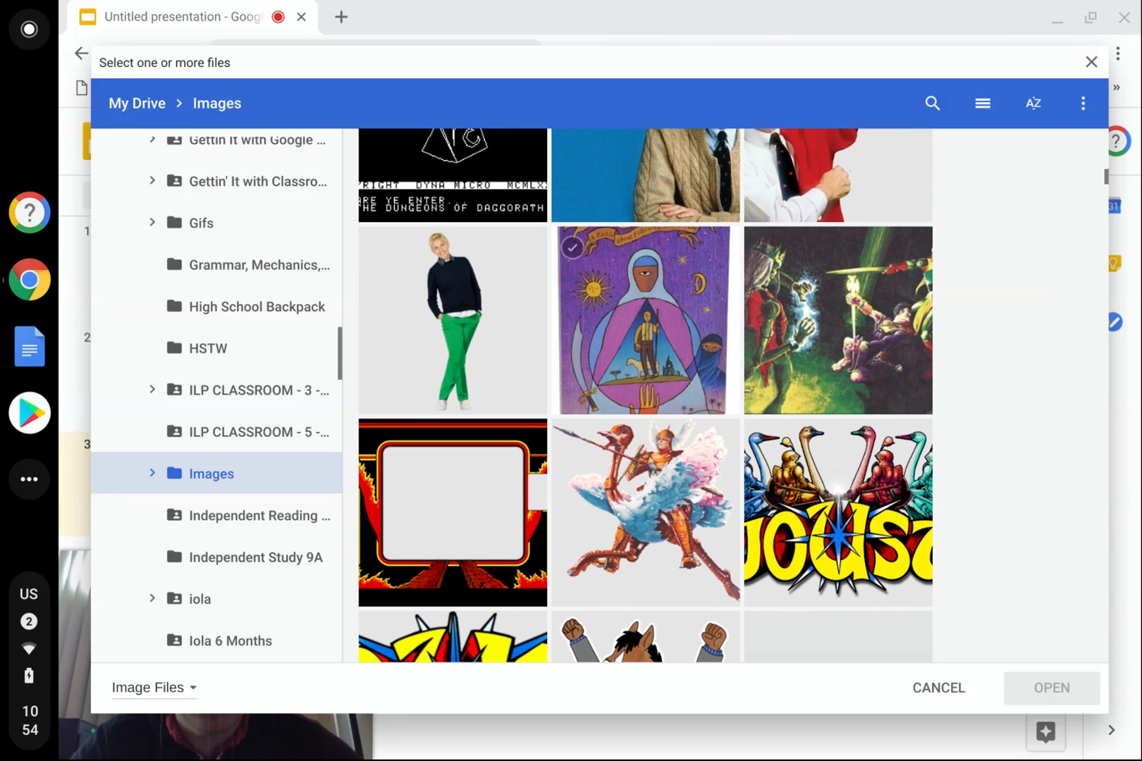
pyautogui.scroll(-2, 648, 374)
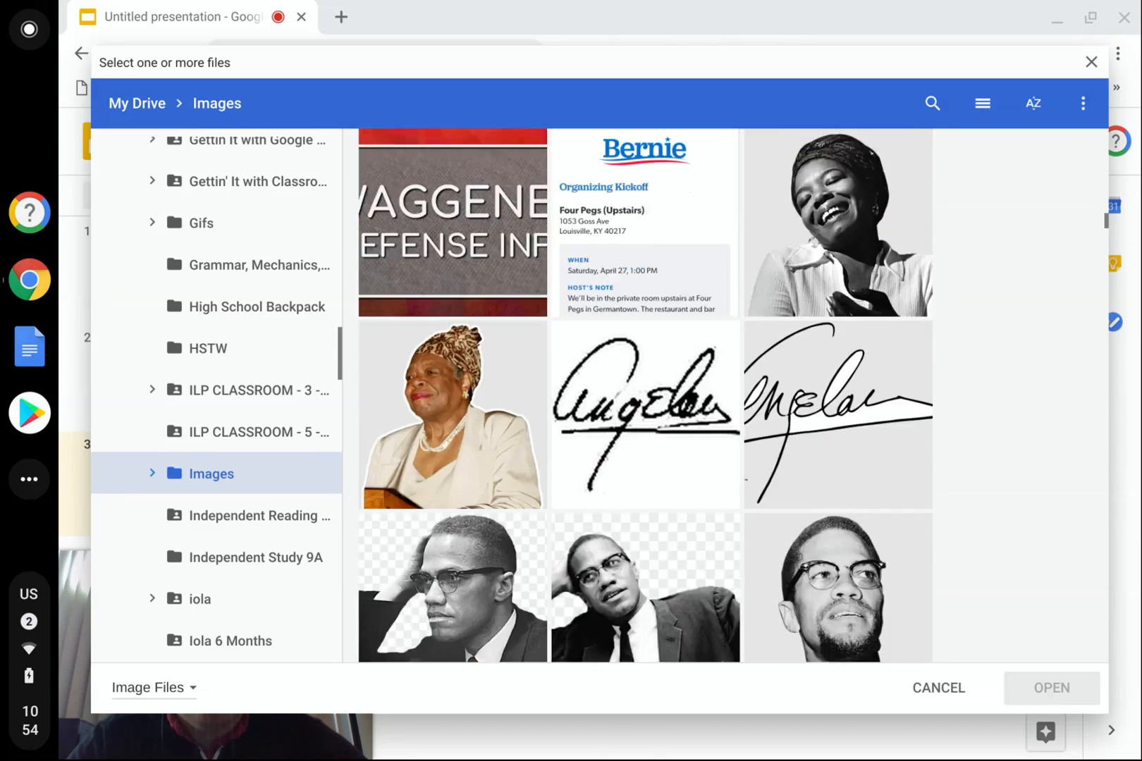
pyautogui.scroll(-5, 645, 363)
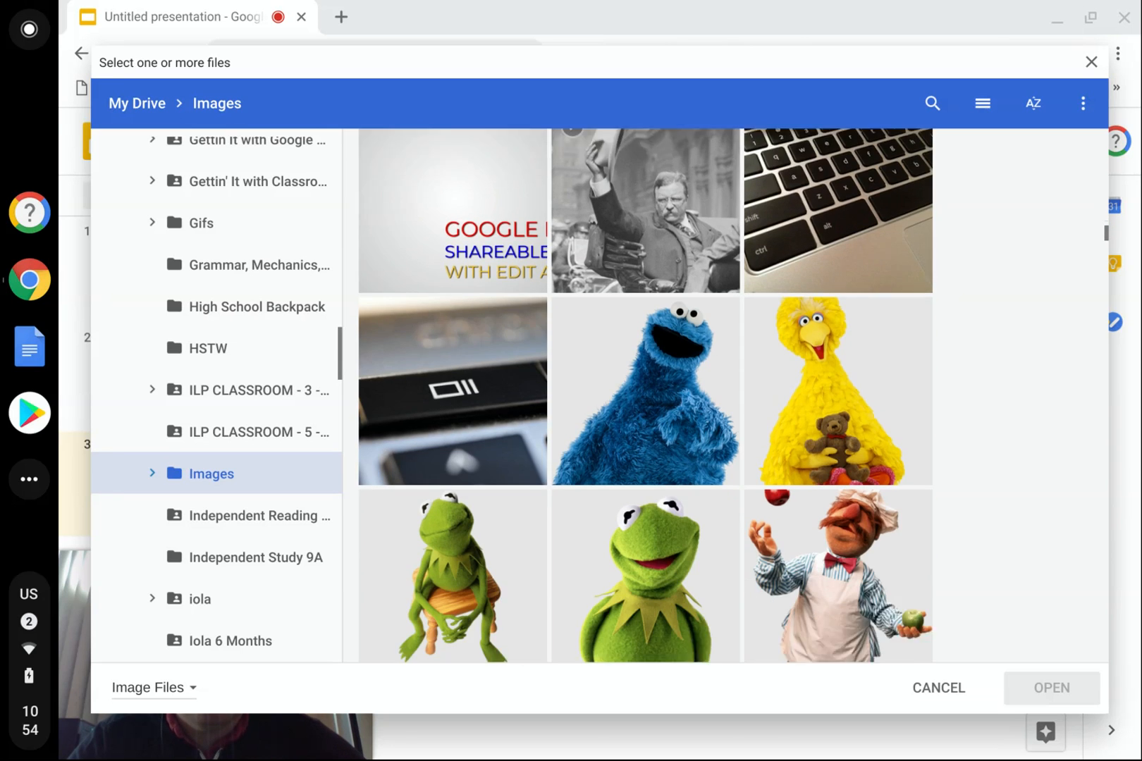
pyautogui.scroll(-5, 645, 423)
pyautogui.scroll(2, 645, 423)
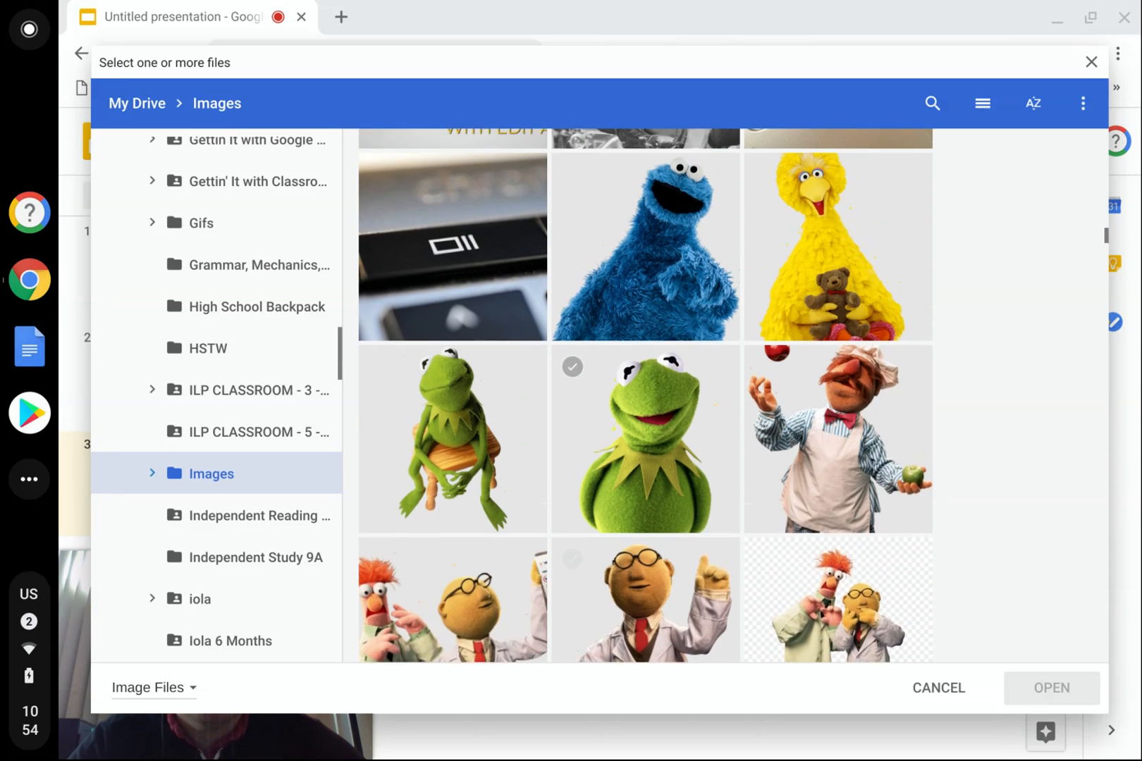
pyautogui.scroll(3, 781, 305)
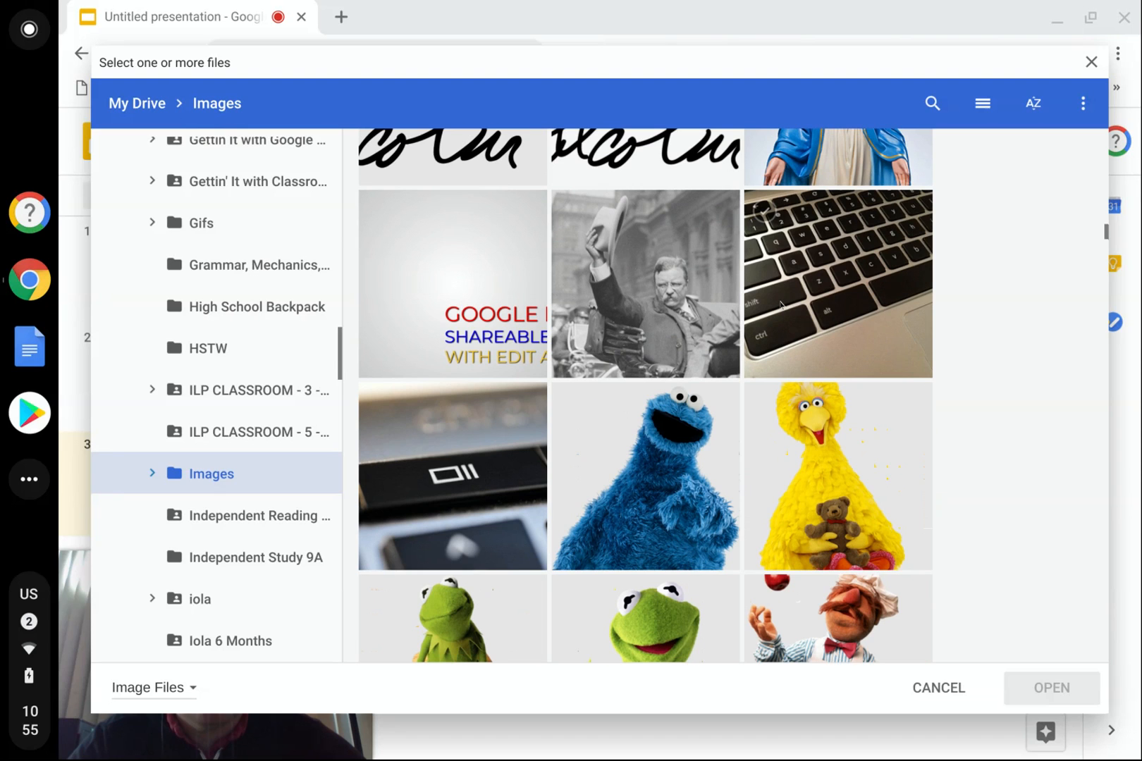
pyautogui.doubleClick(832, 279)
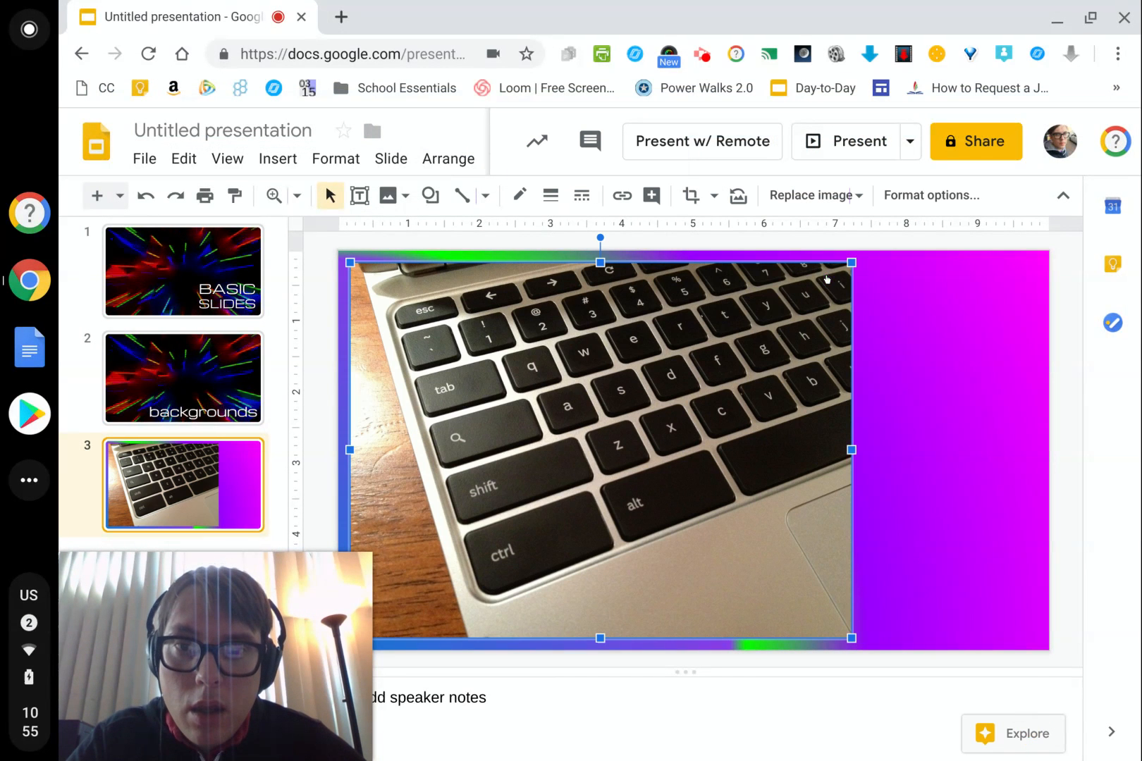
# - Align the keyboard photo with slide 3's upper-left corner and enlarge it proportionally to the slide's full width
pyautogui.hotkey('ctrl', 'alt', '-')
pyautogui.click(623, 413)
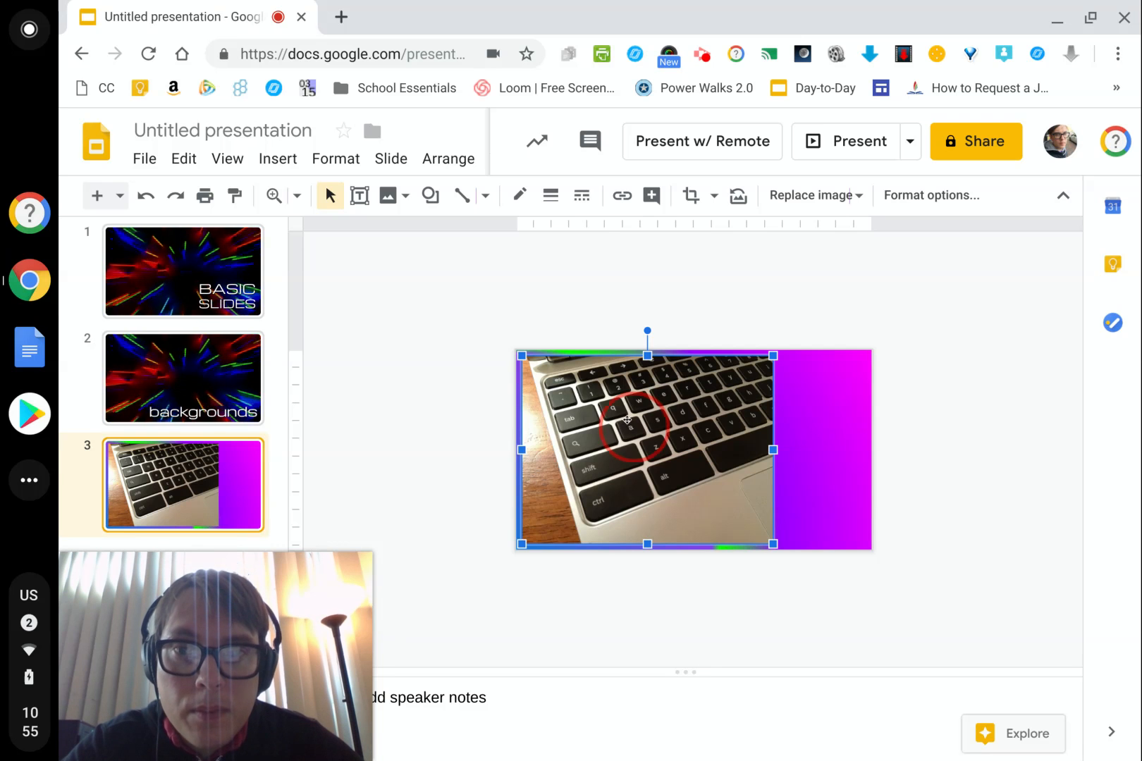
pyautogui.moveTo(623, 413); pyautogui.dragTo(617, 407)
pyautogui.moveTo(758, 533); pyautogui.dragTo(850, 612)
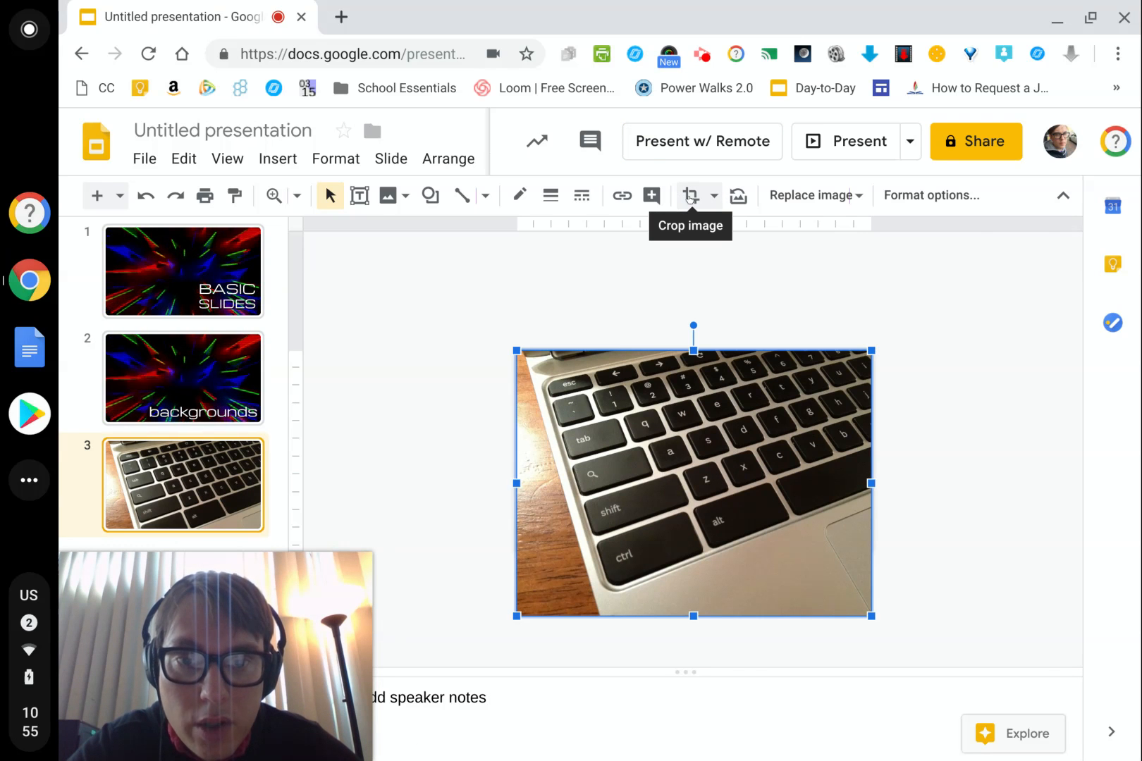
# - Start cropping the keyboard photo on slide 3
pyautogui.rightClick(689, 420)
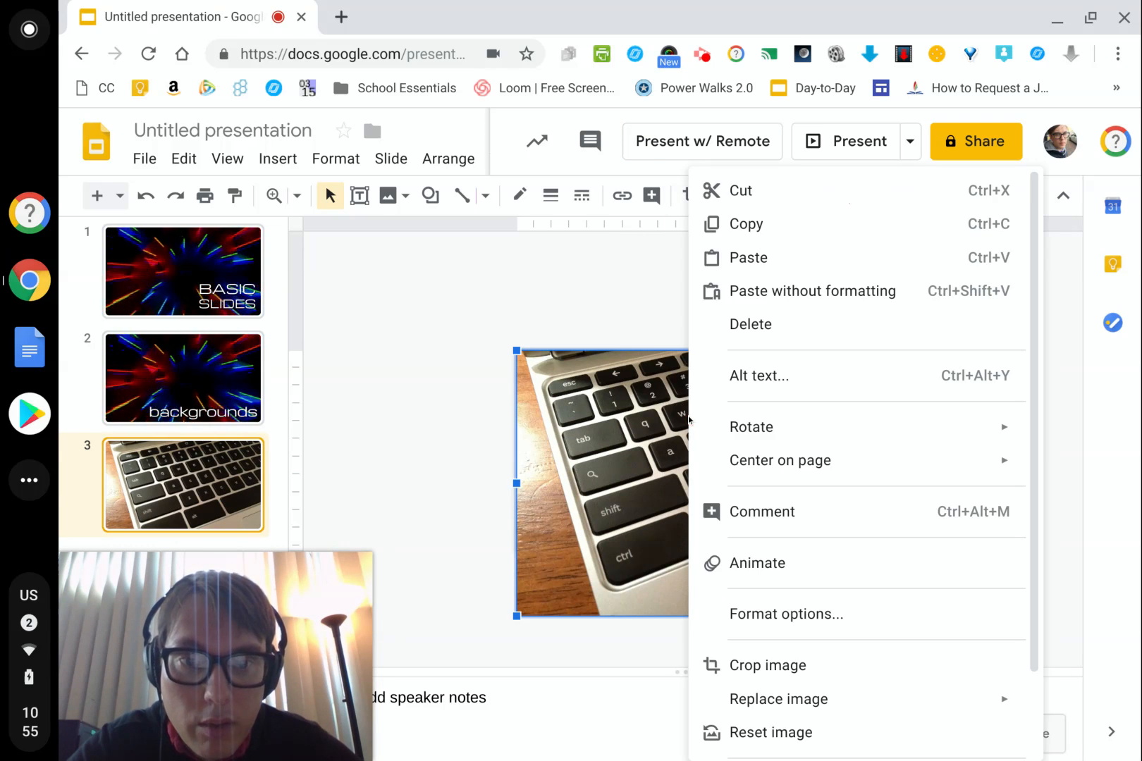
pyautogui.click(739, 667)
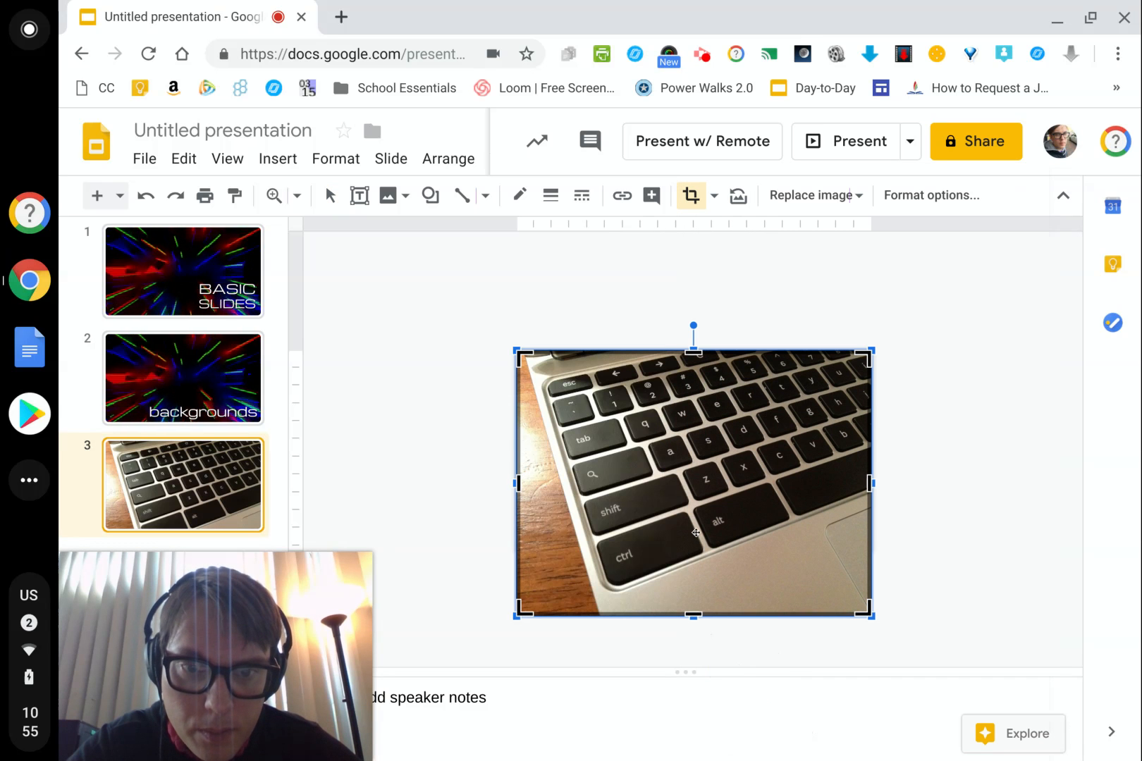